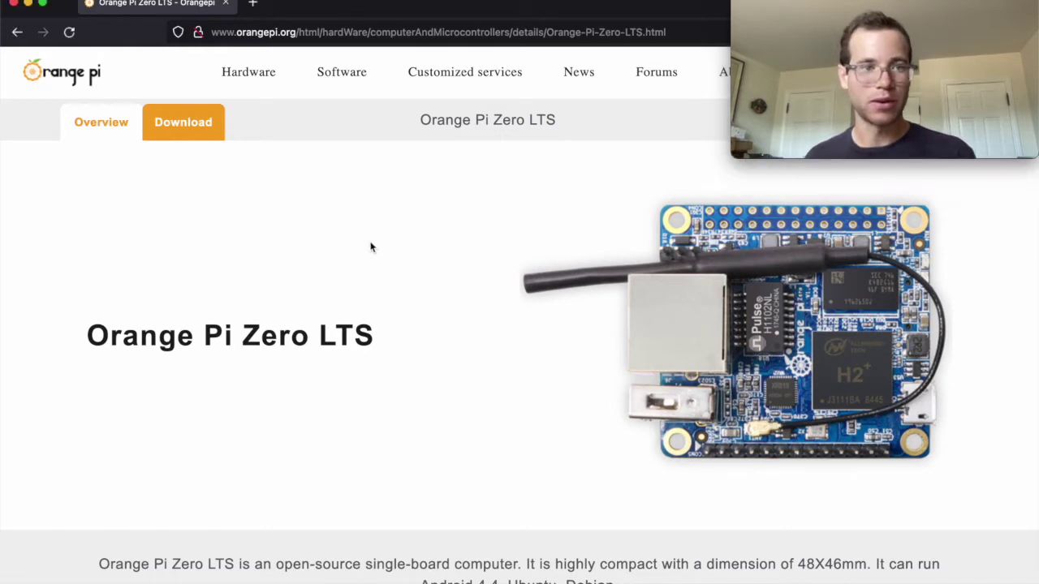
# - Download Orangepizerolts_2.0.8_ubuntu_bionic_server_linux5.4.27.tar.gz from the Orange Pi Zero LTS Ubuntu Drive folder
pyautogui.click(197, 141)
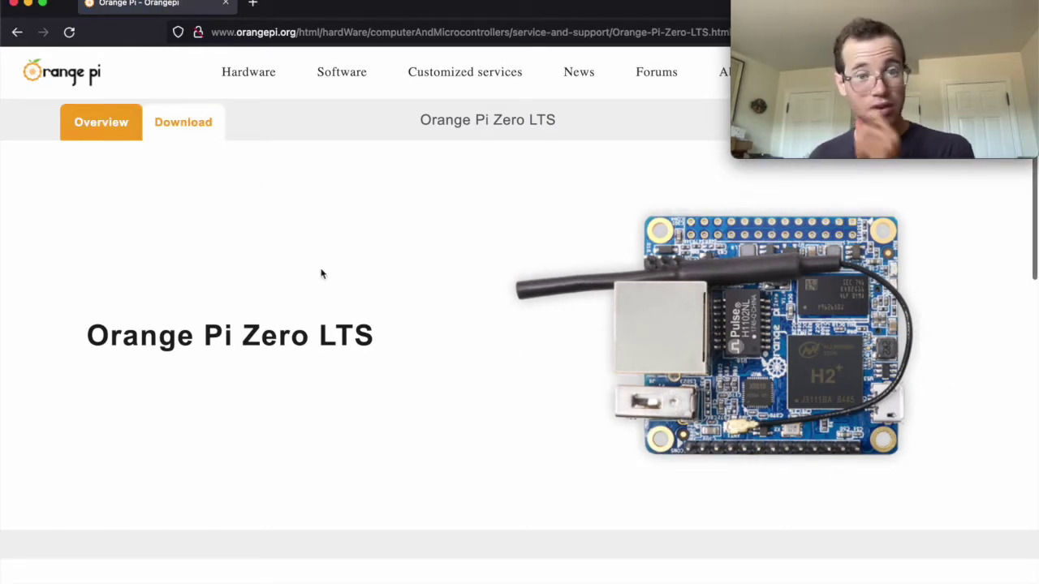
pyautogui.scroll(-10, 336, 297)
pyautogui.click(211, 342)
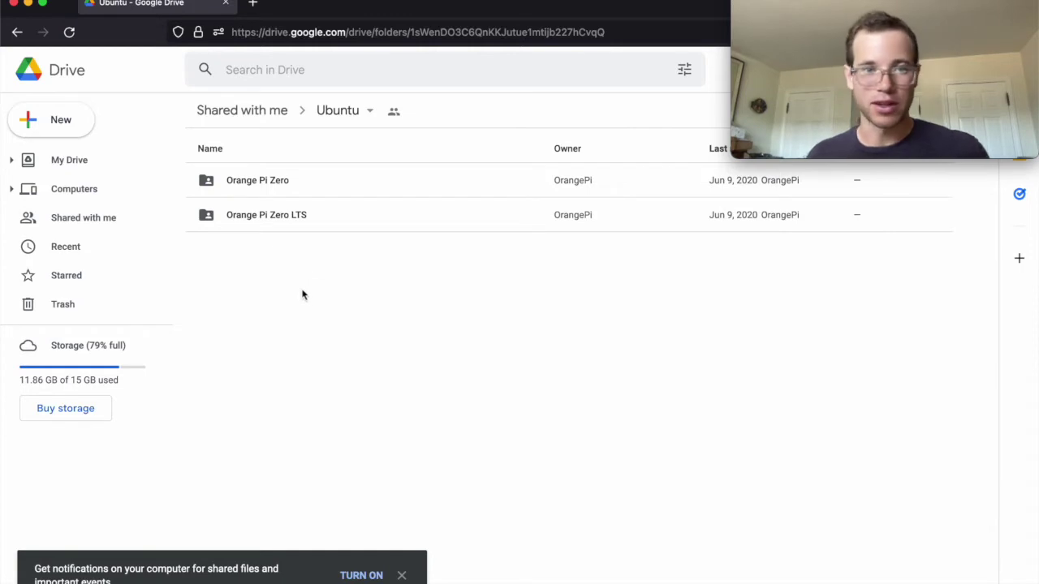
pyautogui.doubleClick(259, 218)
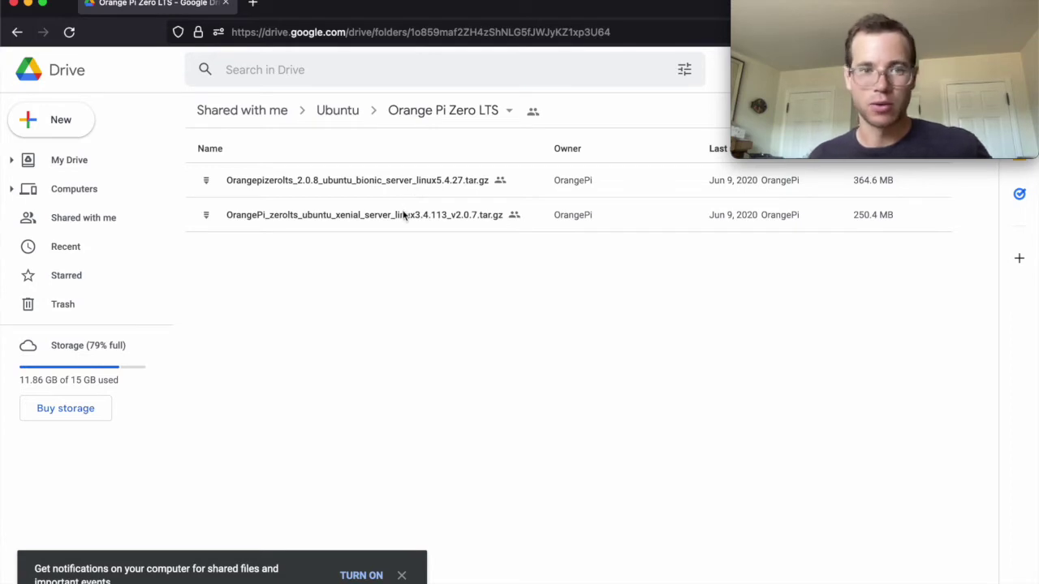
pyautogui.doubleClick(336, 183)
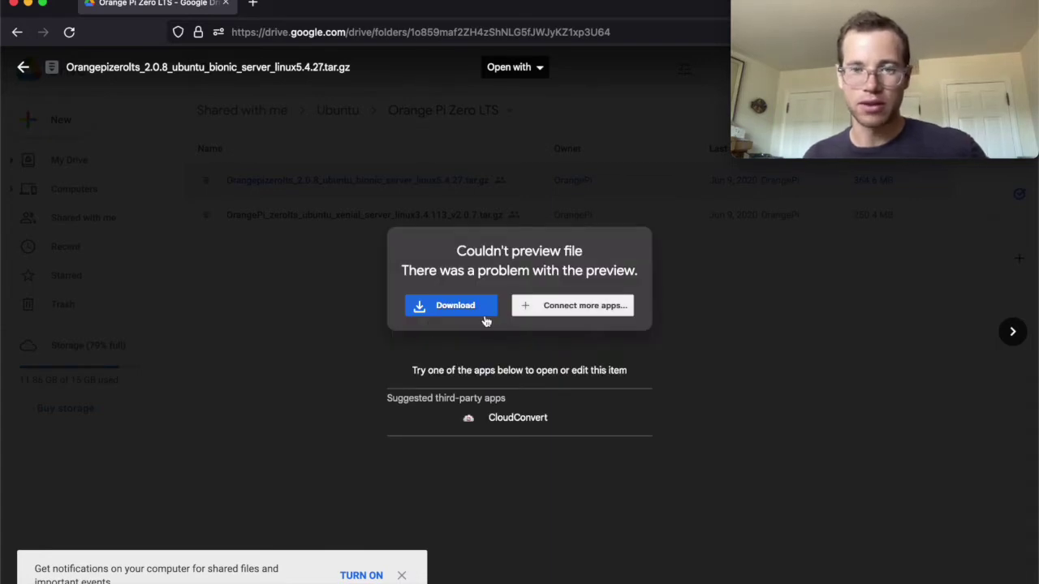
pyautogui.click(682, 376)
# - Move the old extracted Orangepizerolts folder in Downloads to the Trash
pyautogui.press('super+Tab')
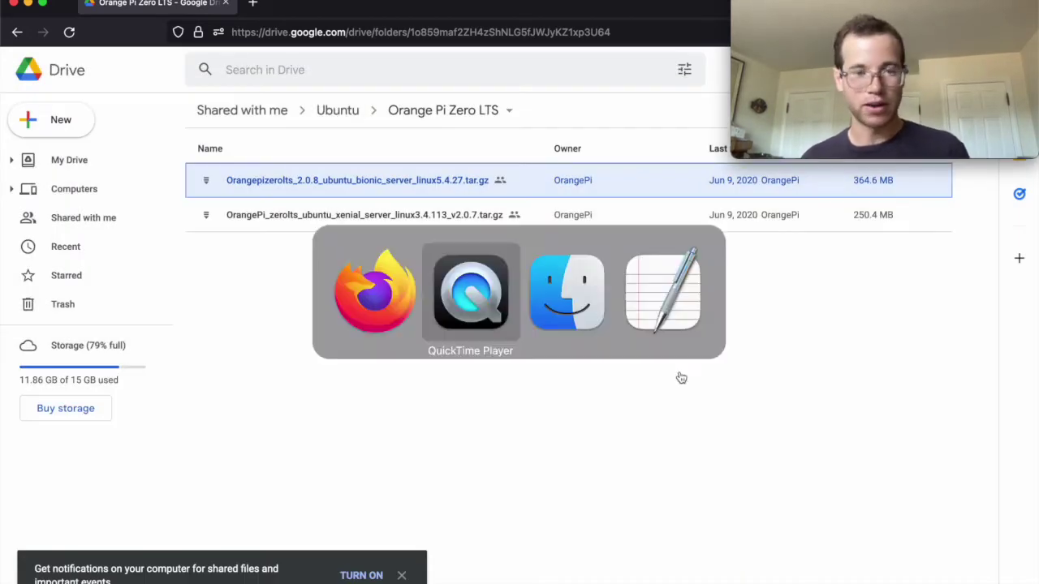
pyautogui.press('super+Tab')
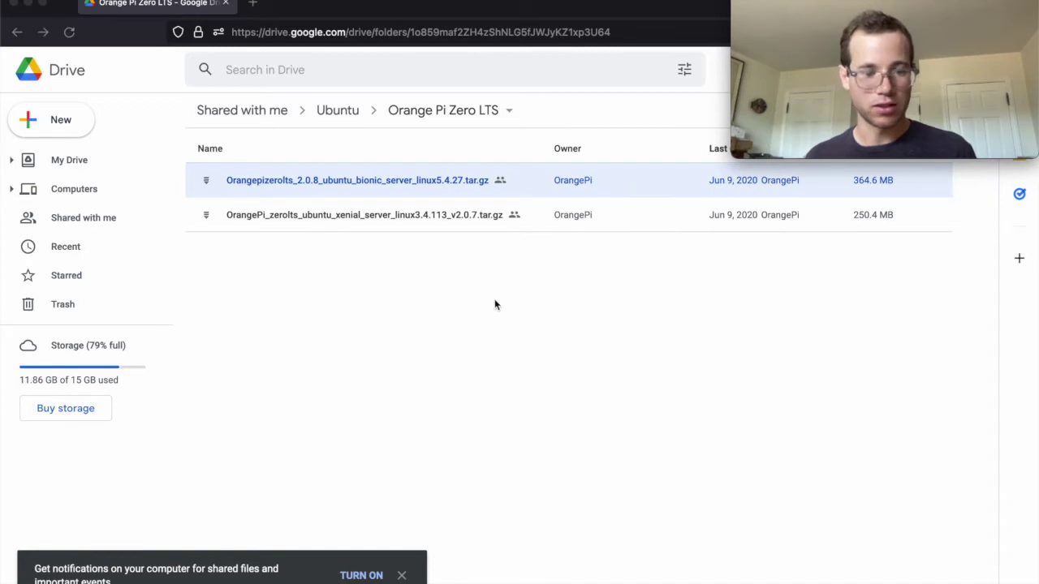
pyautogui.press('super+n')
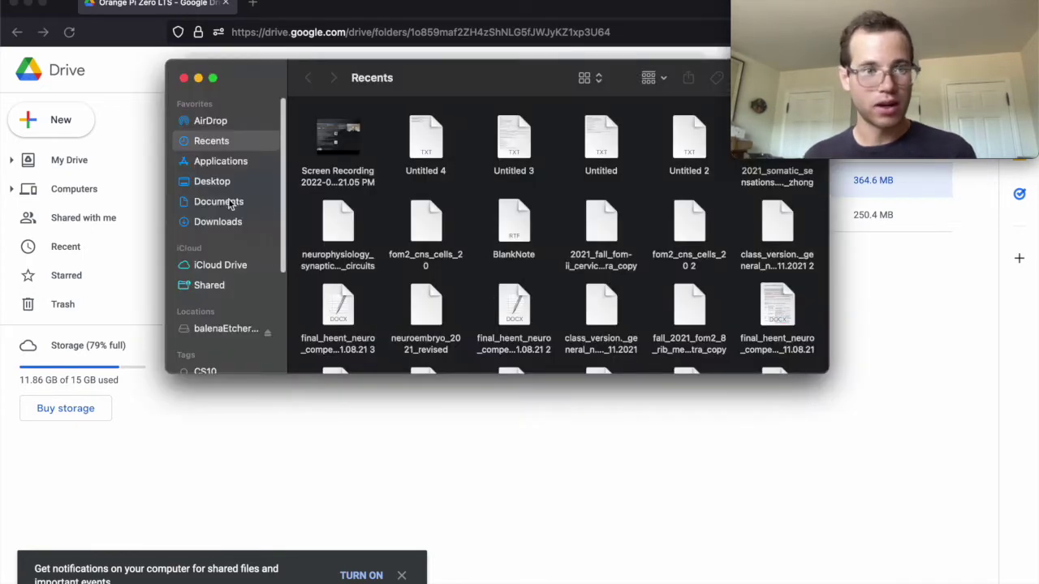
pyautogui.click(221, 221)
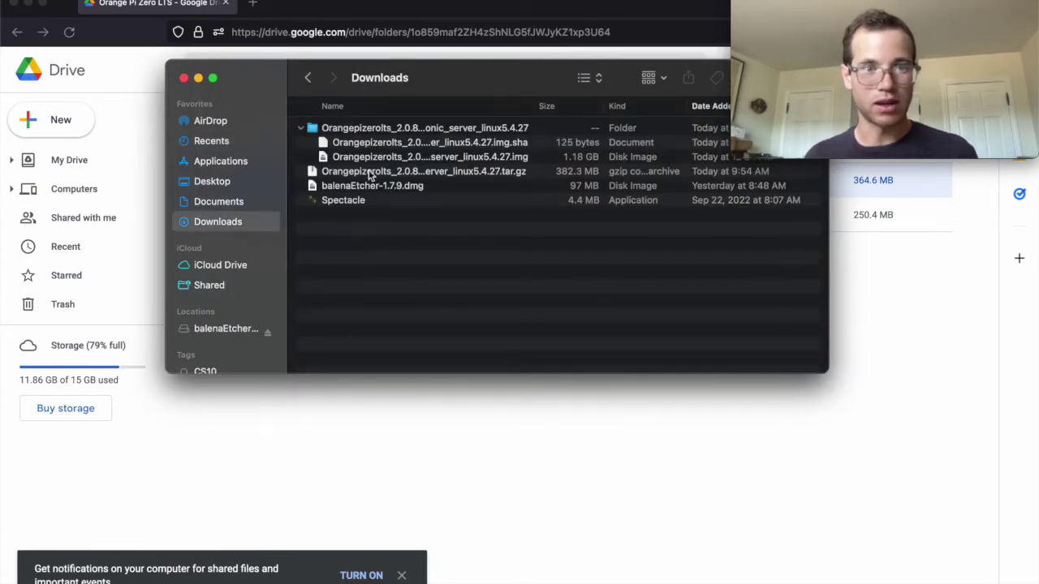
pyautogui.click(336, 129)
pyautogui.rightClick(336, 129)
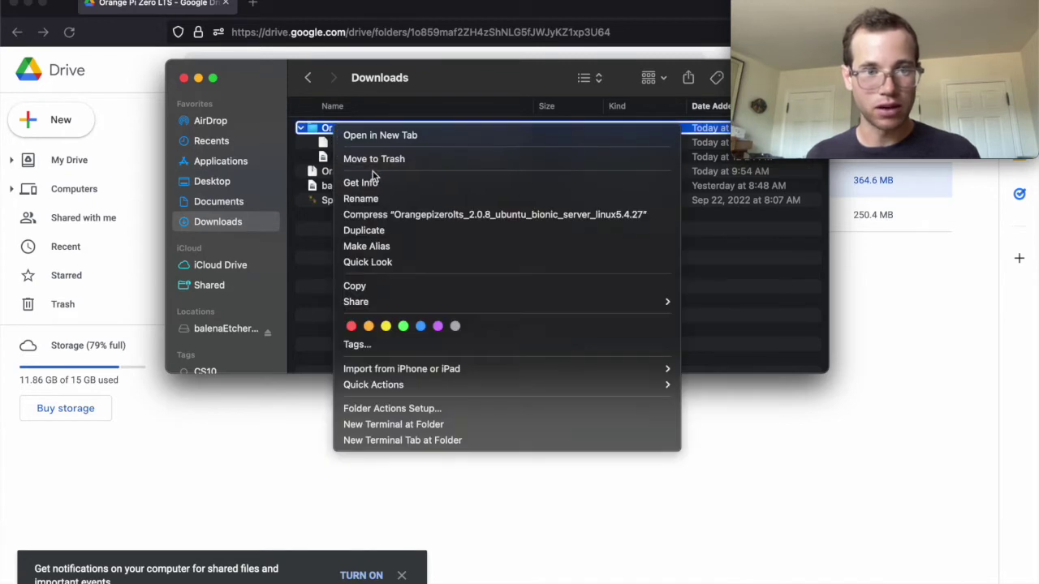
pyautogui.click(366, 160)
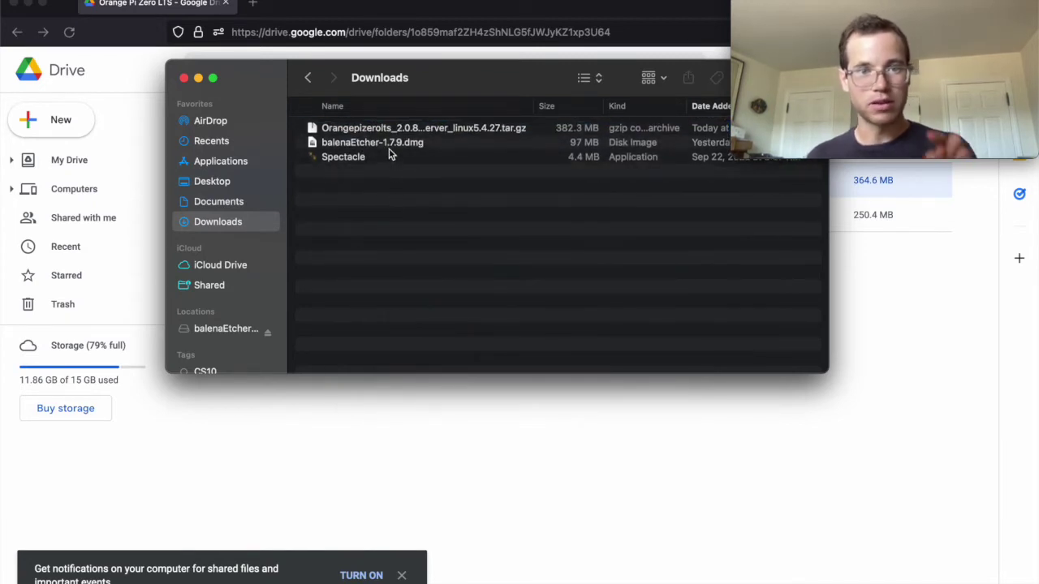
# - Extract the bionic tar.gz and expand the new folder to its 1.18 GB .img file
pyautogui.click(433, 130)
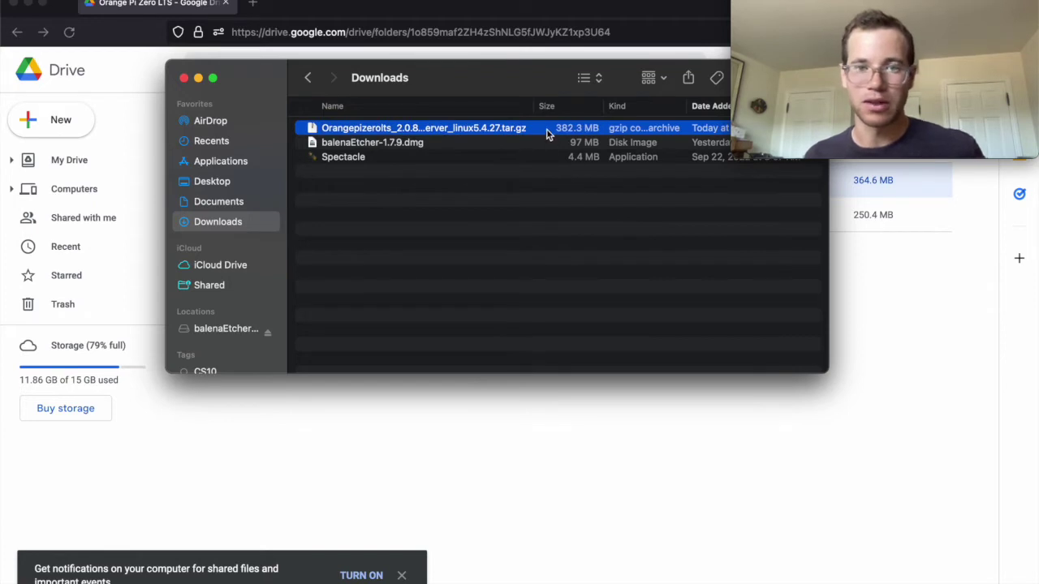
pyautogui.scroll(-1, 547, 130)
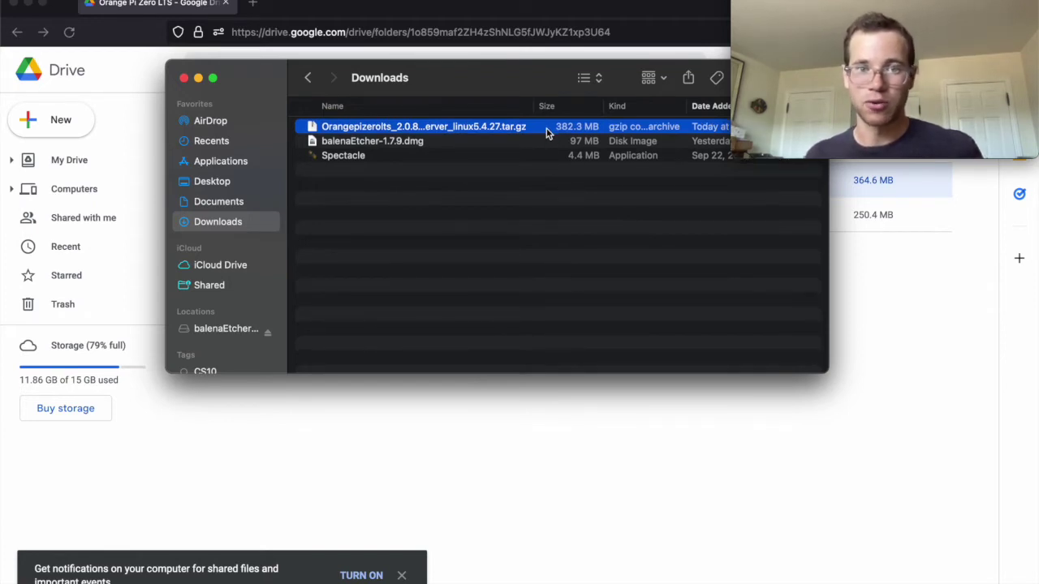
pyautogui.doubleClick(546, 130)
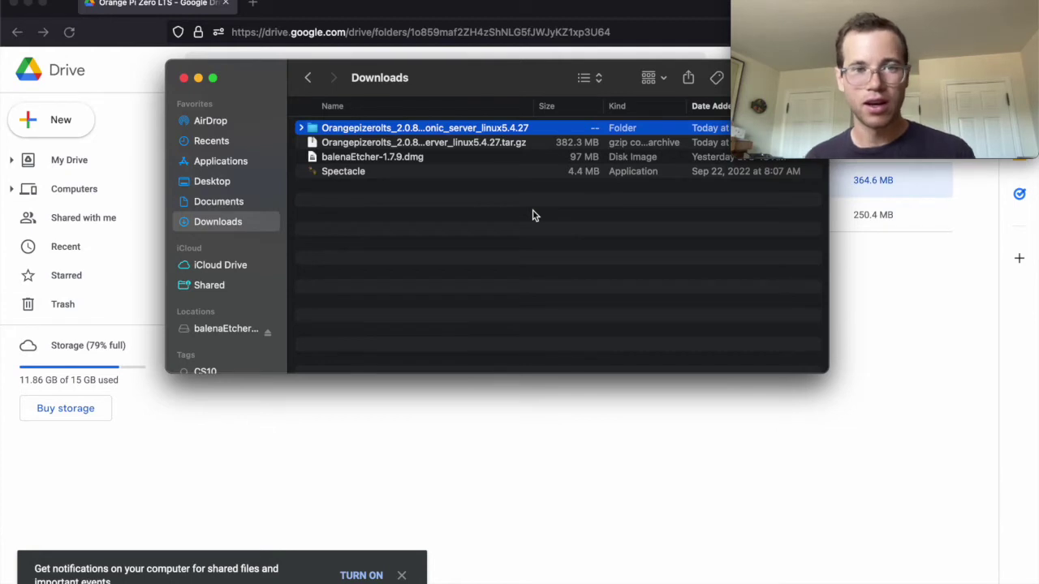
pyautogui.click(300, 128)
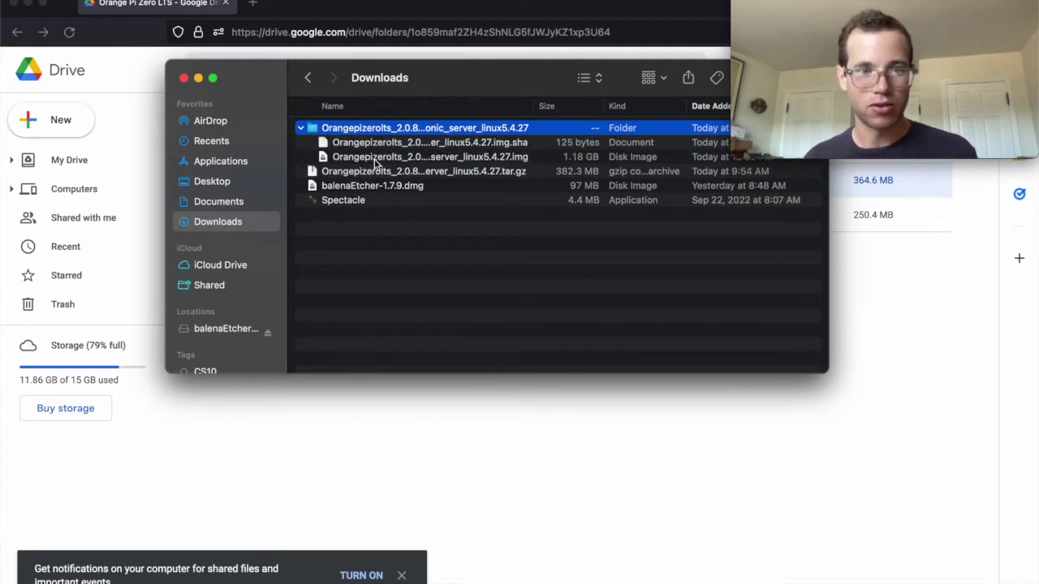
pyautogui.click(563, 158)
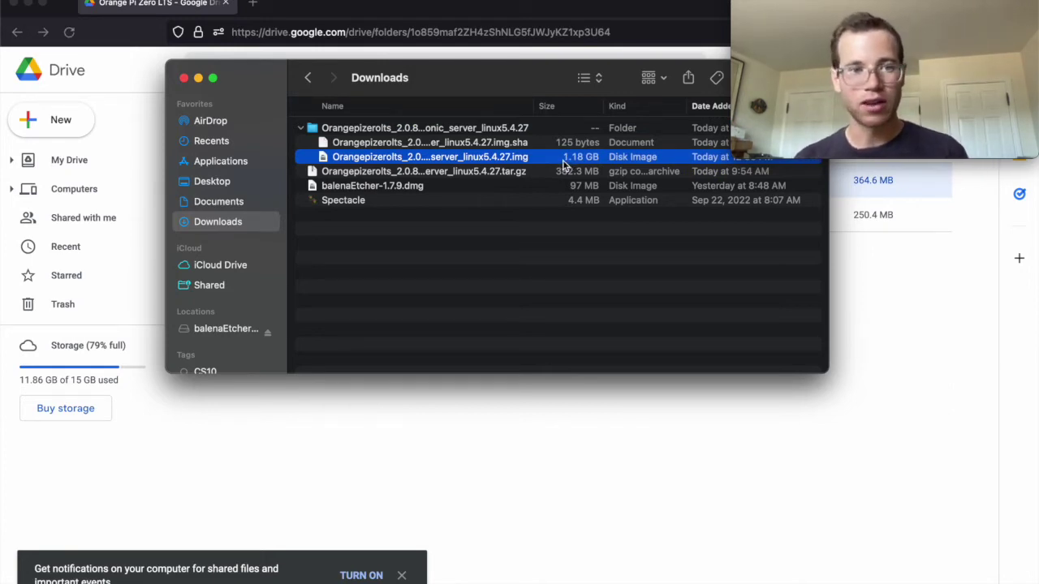
# - Search Google for 'balena etcher' and open the official balena.io Etcher site
pyautogui.click(513, 187)
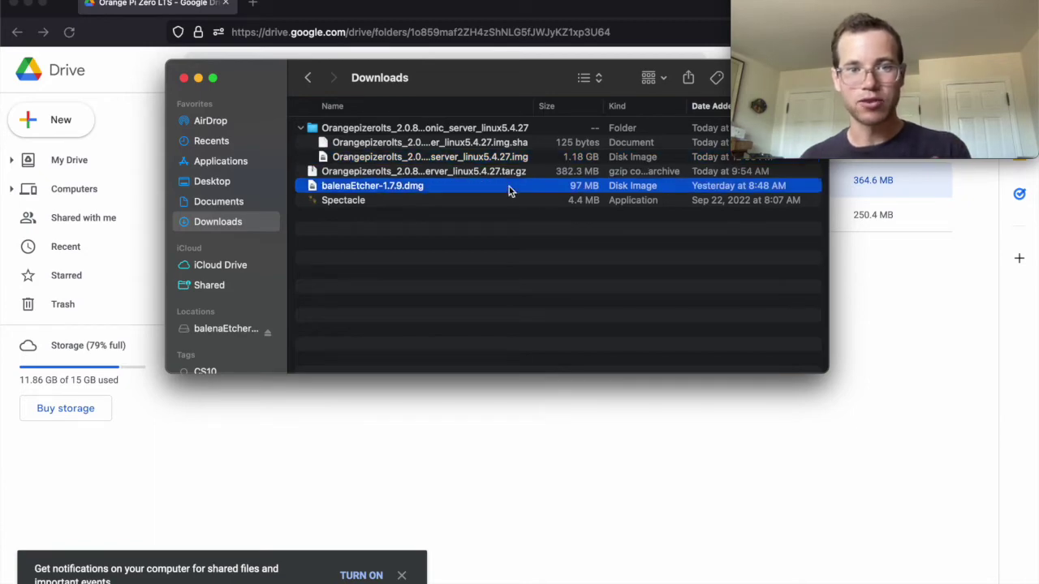
pyautogui.click(252, 4)
pyautogui.write('balen')
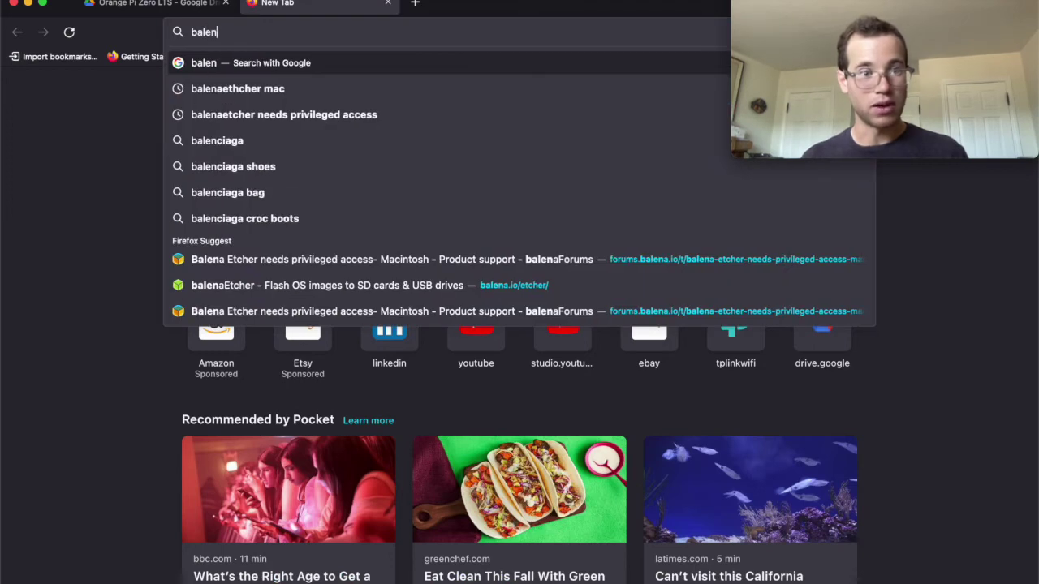
pyautogui.write('a')
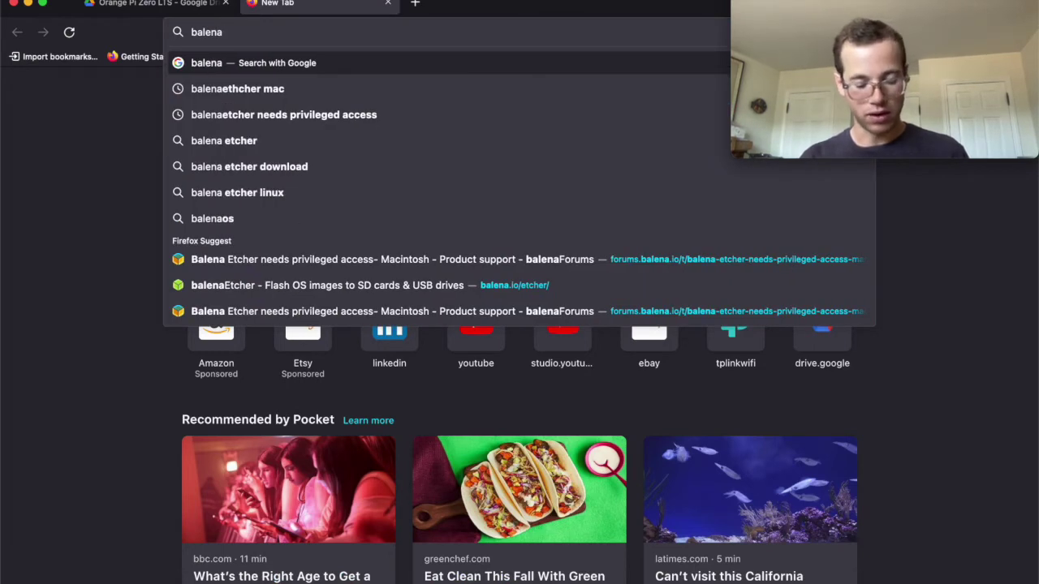
pyautogui.write(' etcher')
pyautogui.press('Return')
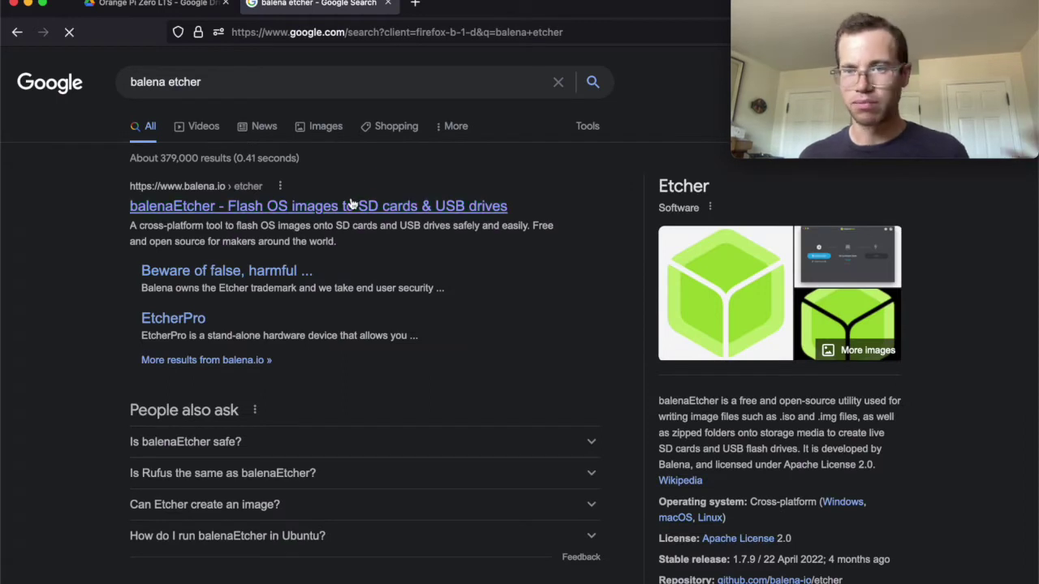
pyautogui.click(353, 206)
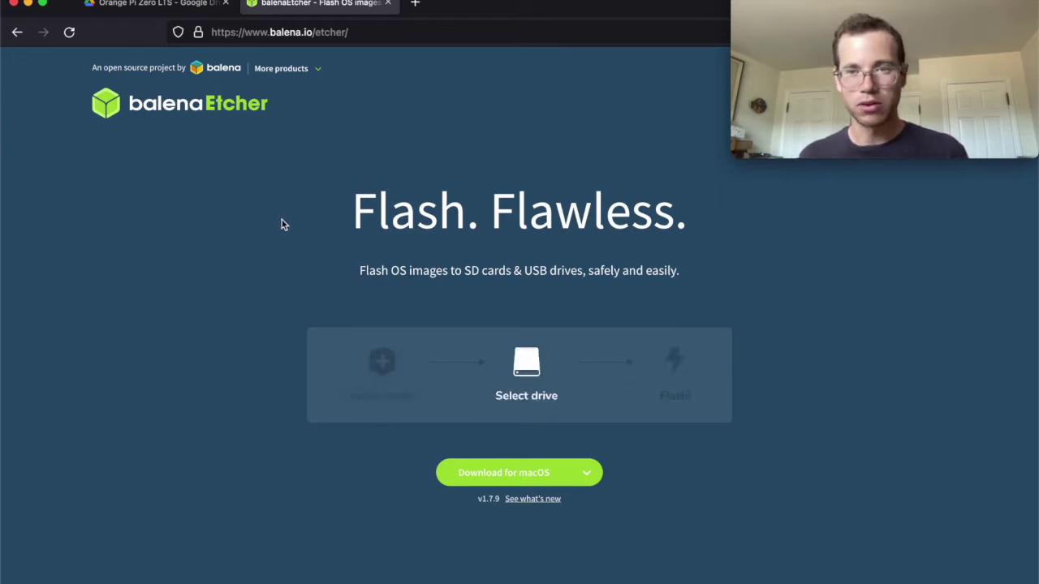
# - Launch the balenaEtcher app through Spotlight
pyautogui.press('super+space')
pyautogui.write('balen')
pyautogui.press('Return')
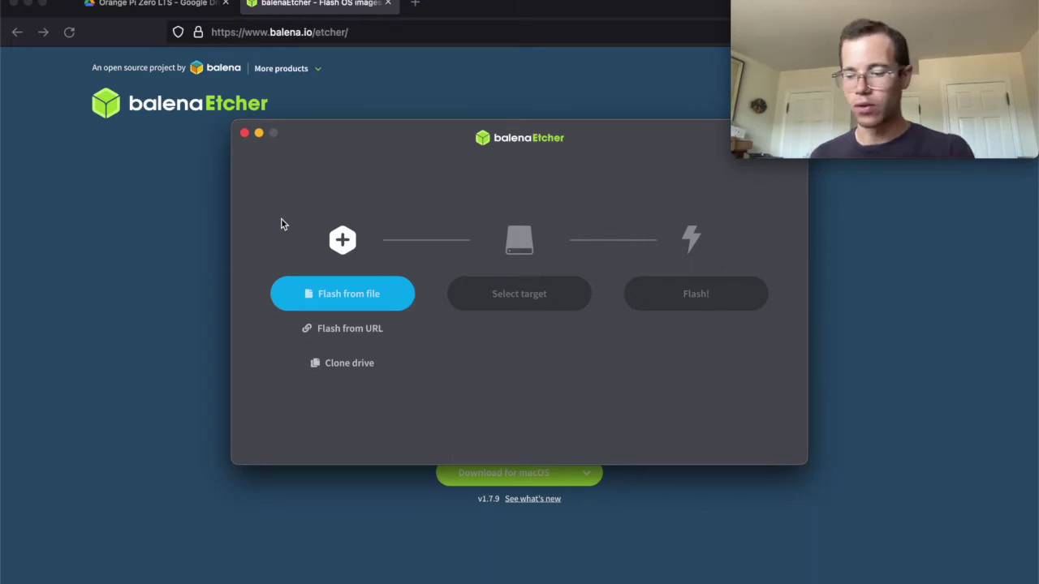
# - Load the extracted Orangepizerolts .img from the Downloads folder as the image to flash
pyautogui.click(357, 293)
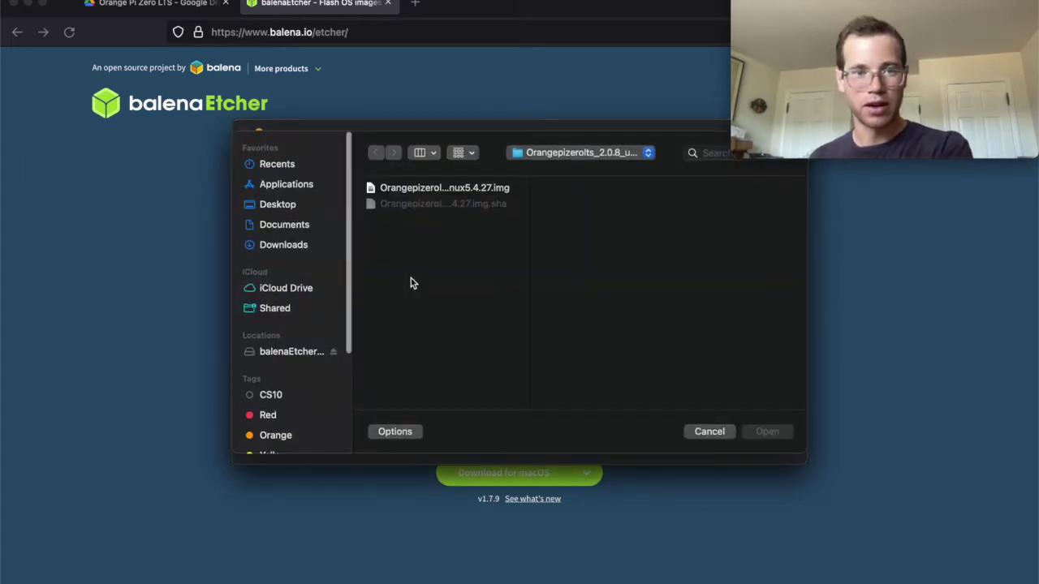
pyautogui.click(316, 247)
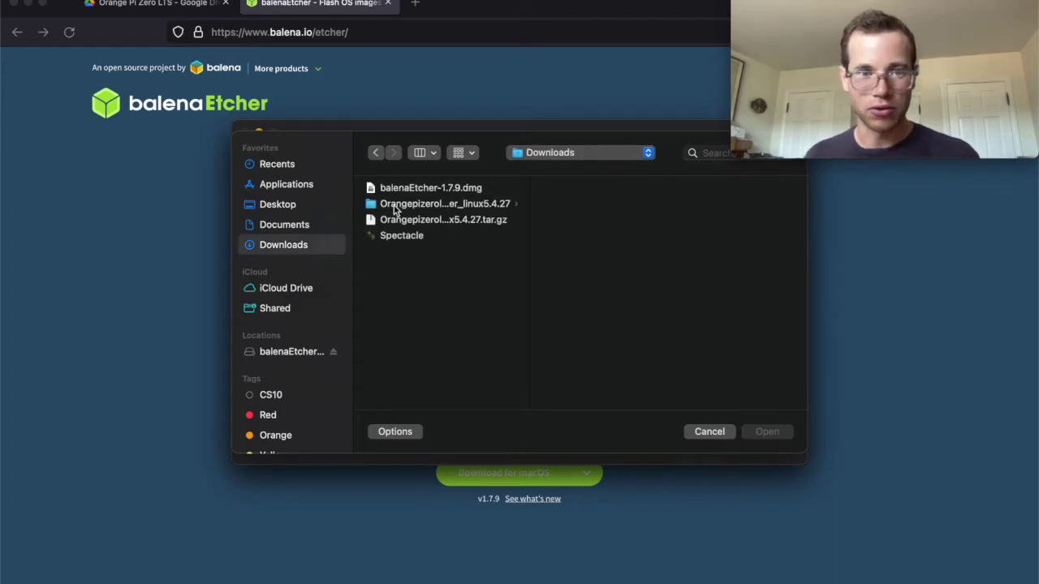
pyautogui.click(395, 206)
pyautogui.click(595, 190)
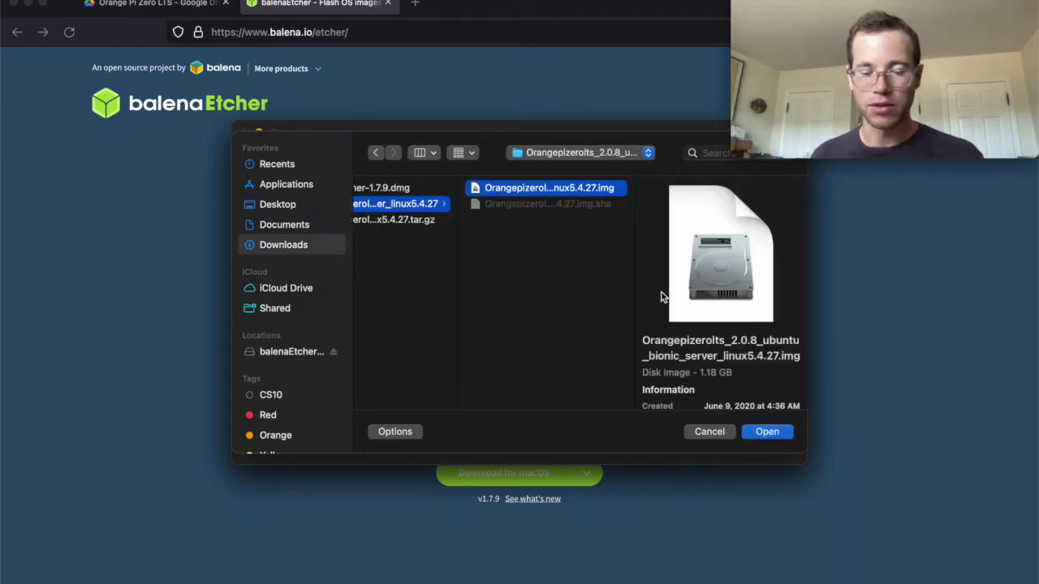
pyautogui.click(774, 436)
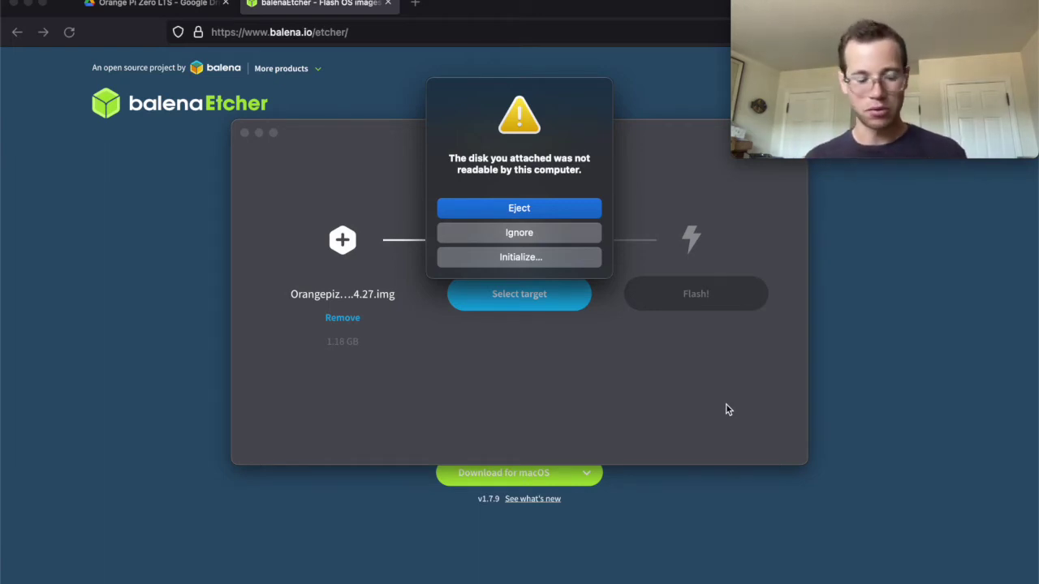
pyautogui.click(572, 258)
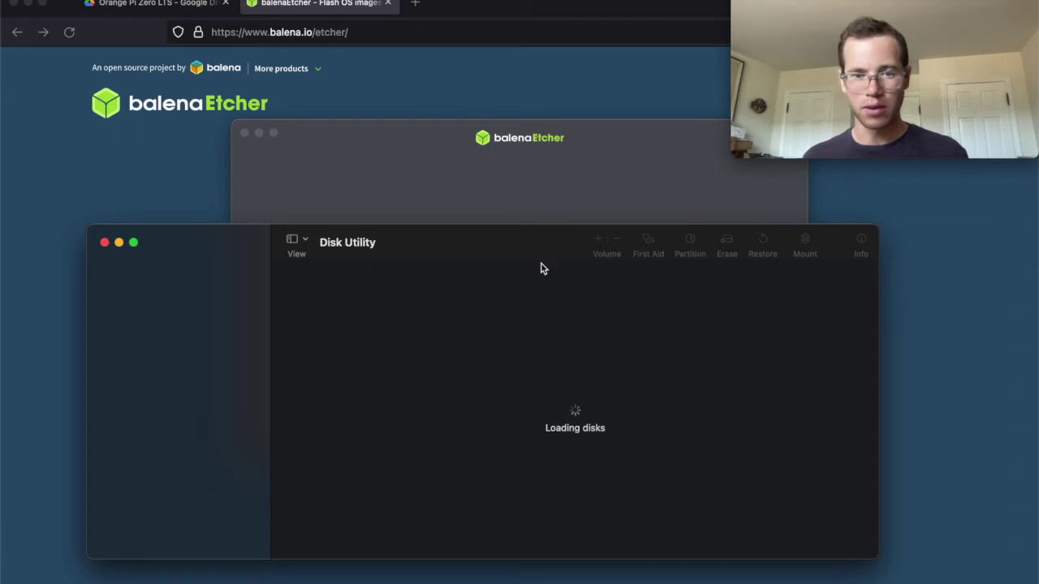
# - Relaunch Disk Utility via Spotlight and move its window higher on screen
pyautogui.press('super+q')
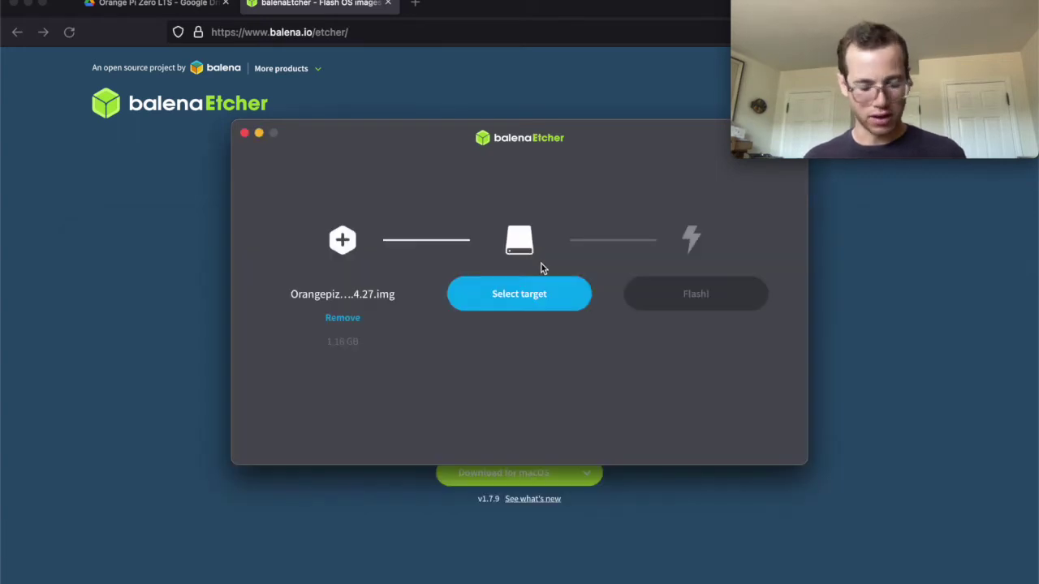
pyautogui.press('super+space')
pyautogui.write('disk')
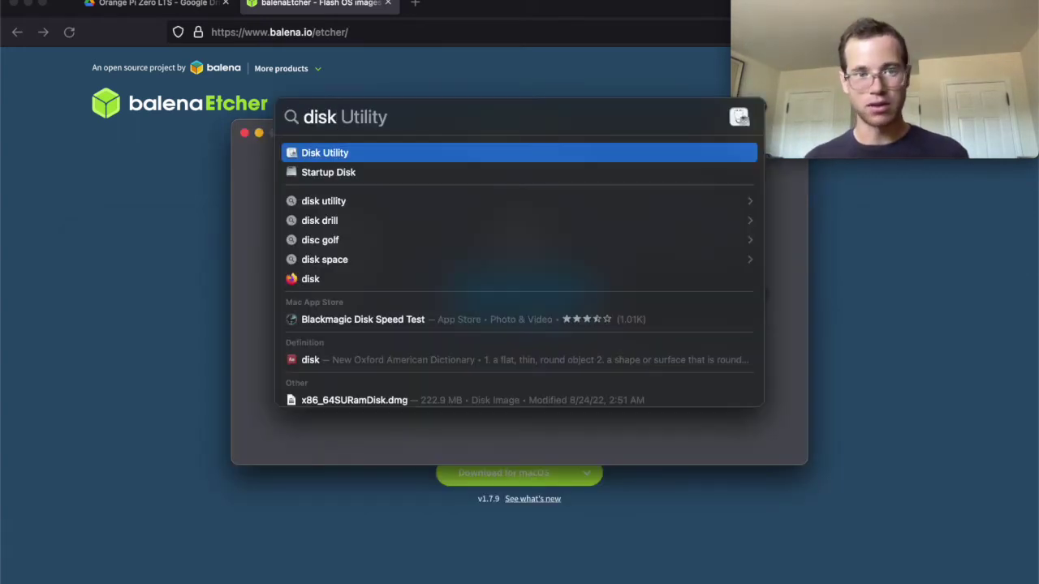
pyautogui.press('Return')
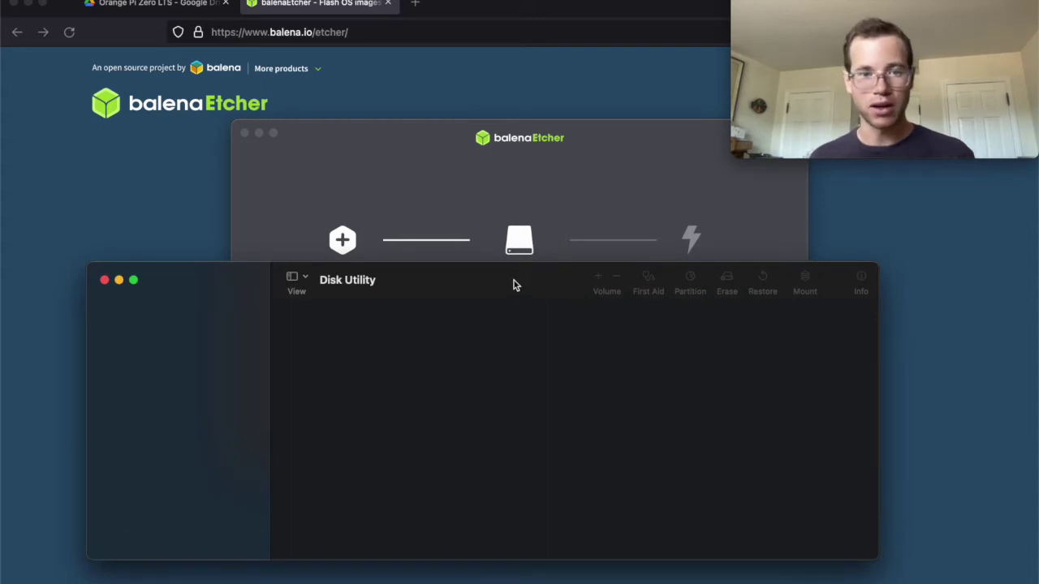
pyautogui.moveTo(514, 284); pyautogui.dragTo(471, 147)
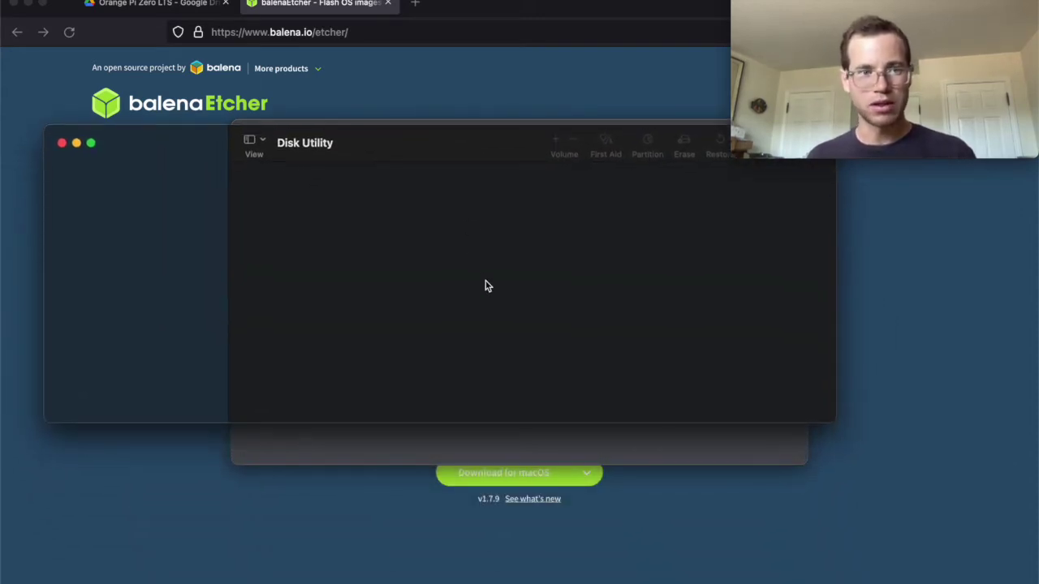
# - Erase the Generic STORAGE DEVICE card as MS-DOS (FAT) named UNTITLED, then return to balenaEtcher
pyautogui.click(167, 231)
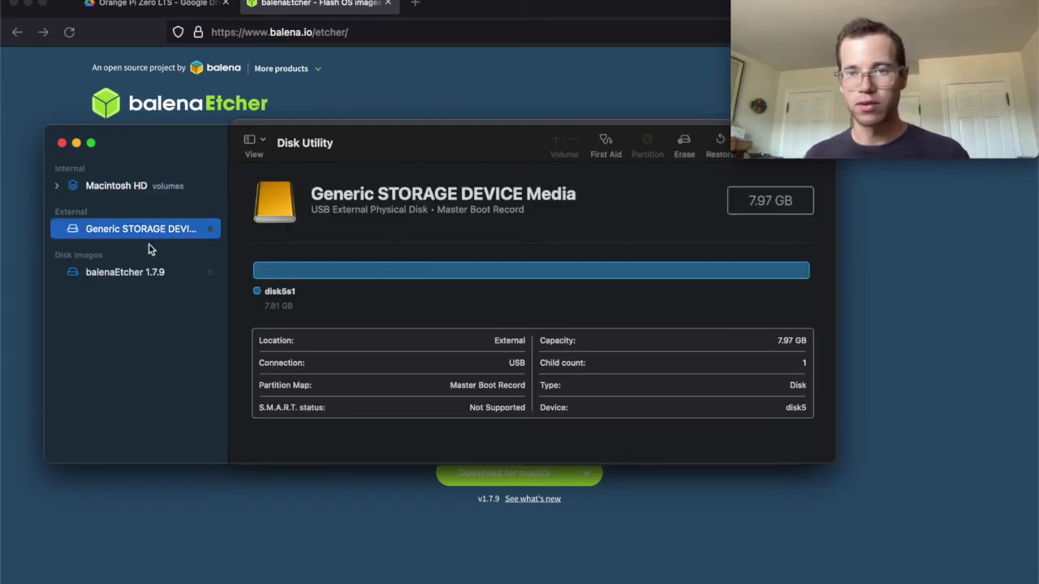
pyautogui.click(681, 149)
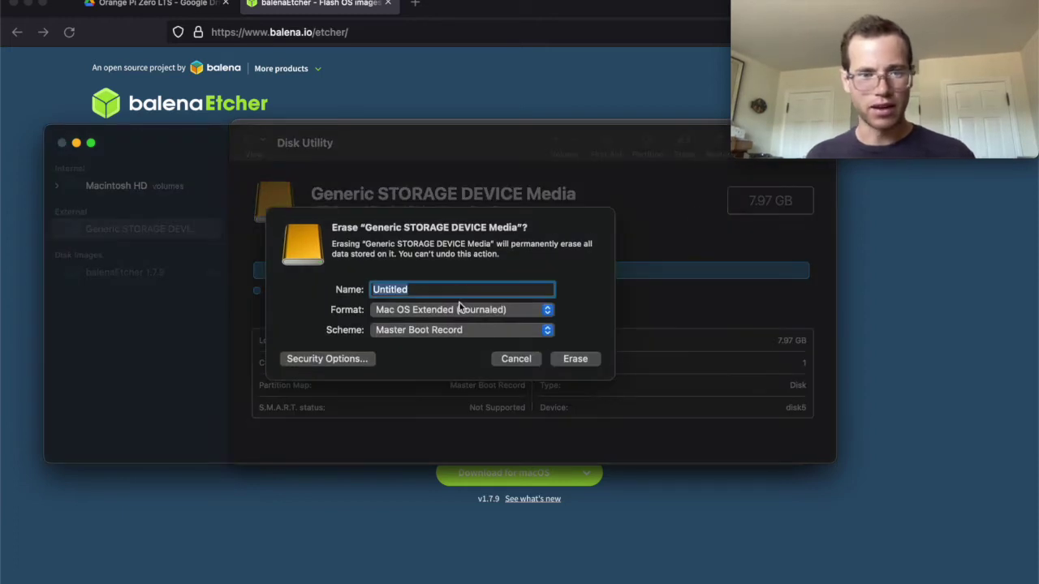
pyautogui.click(424, 307)
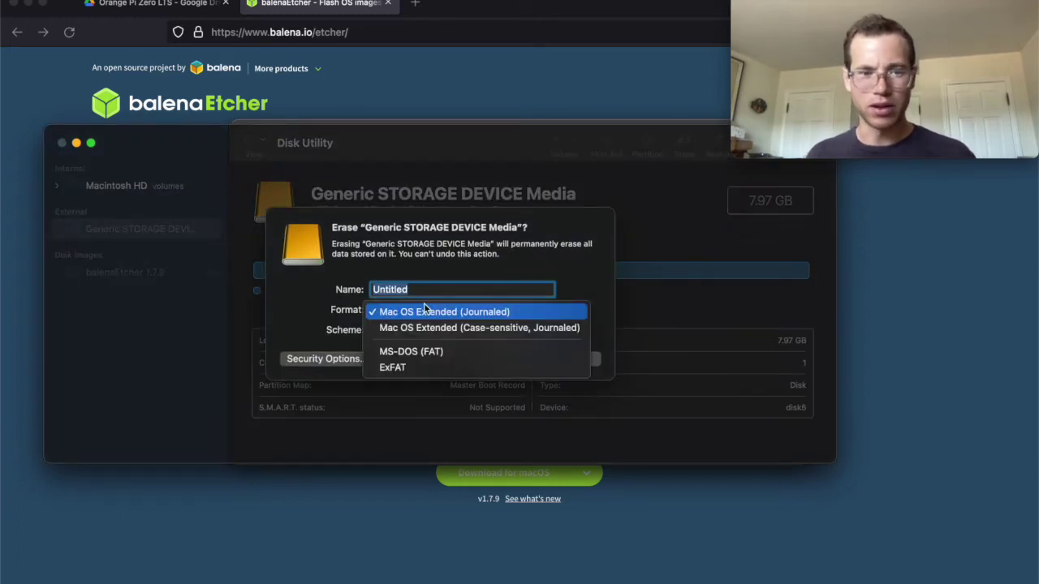
pyautogui.click(421, 350)
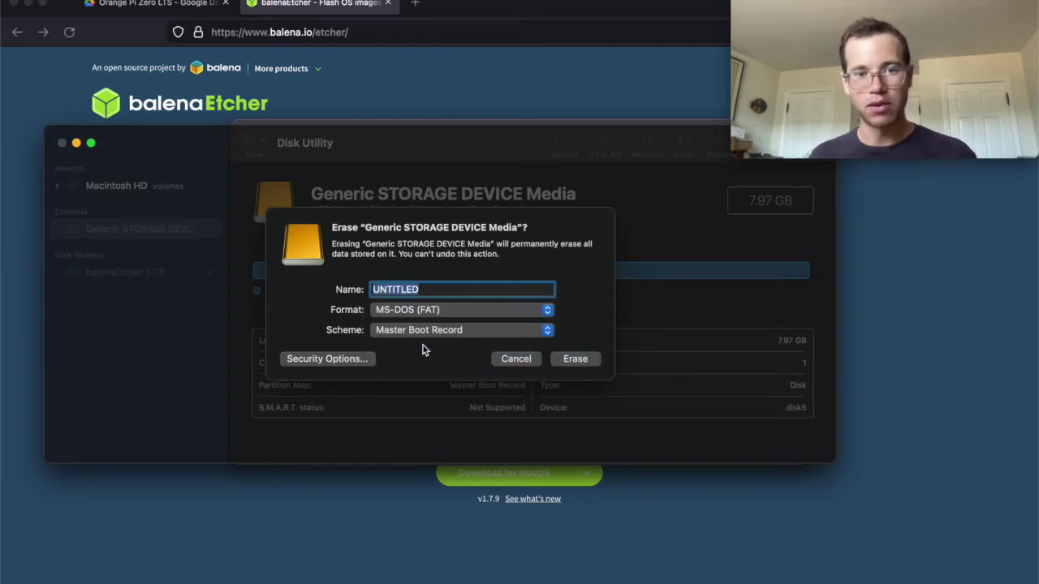
pyautogui.click(589, 360)
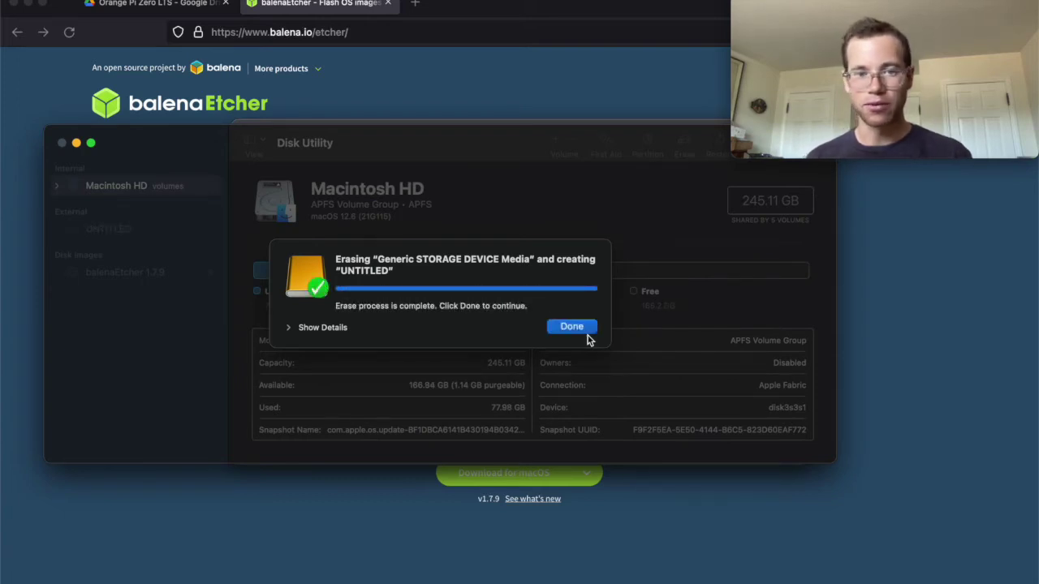
pyautogui.click(584, 331)
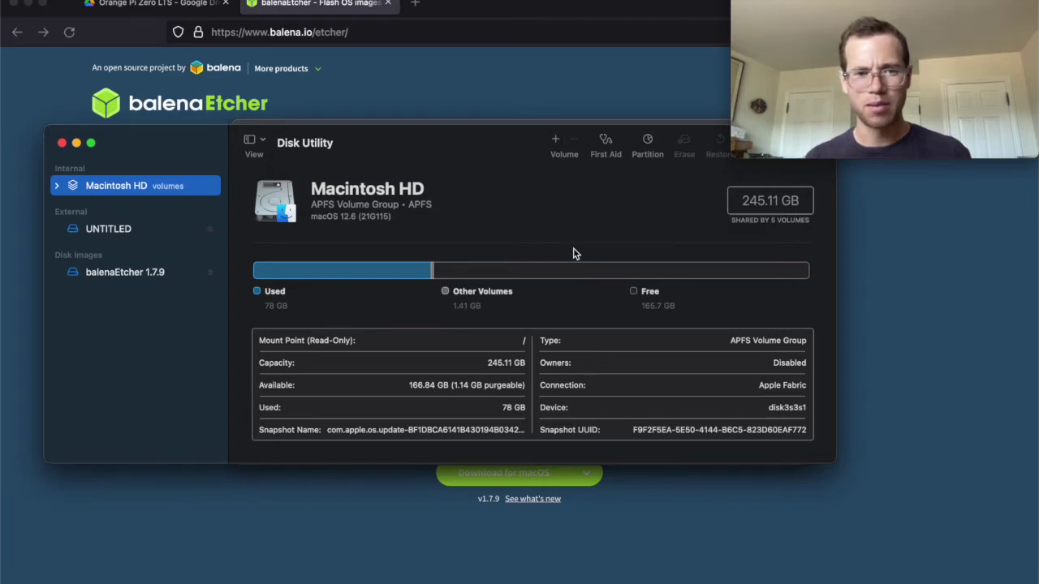
pyautogui.press('super+Tab')
pyautogui.click(378, 290)
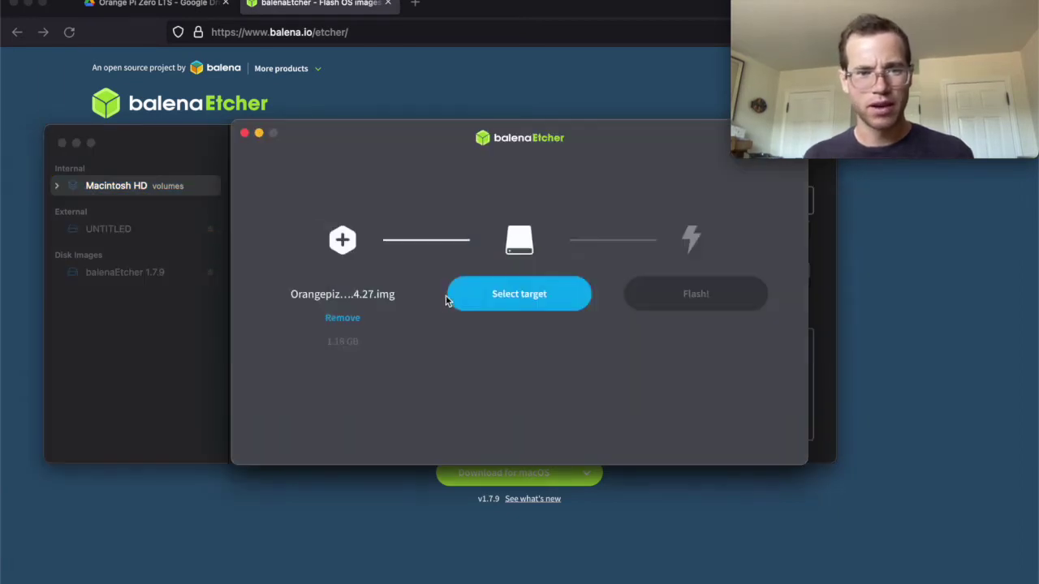
# - Target Generic STORAGE DEVICE Media and flash the image, authorizing with the admin password
pyautogui.click(510, 300)
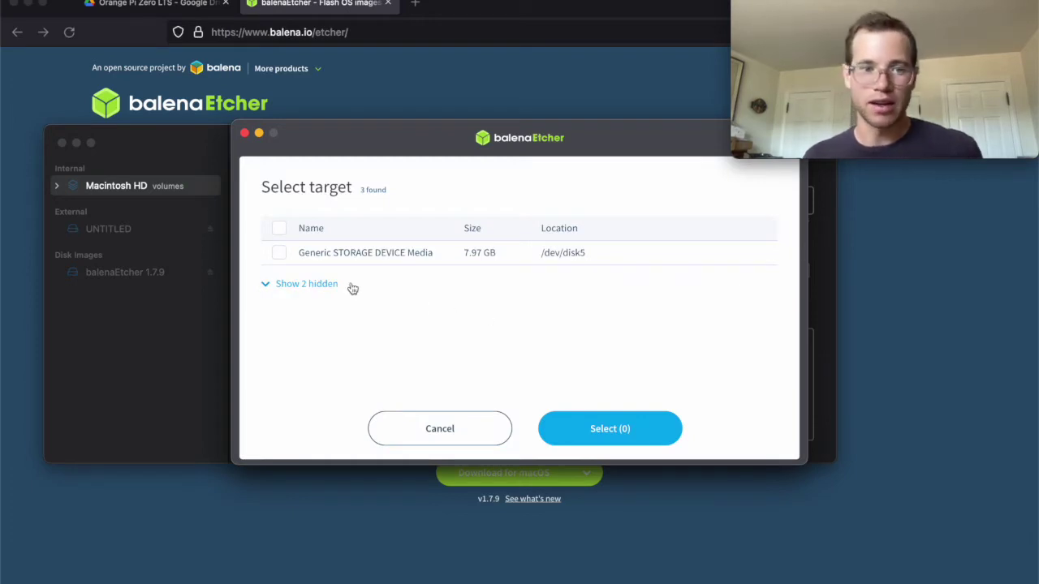
pyautogui.click(279, 254)
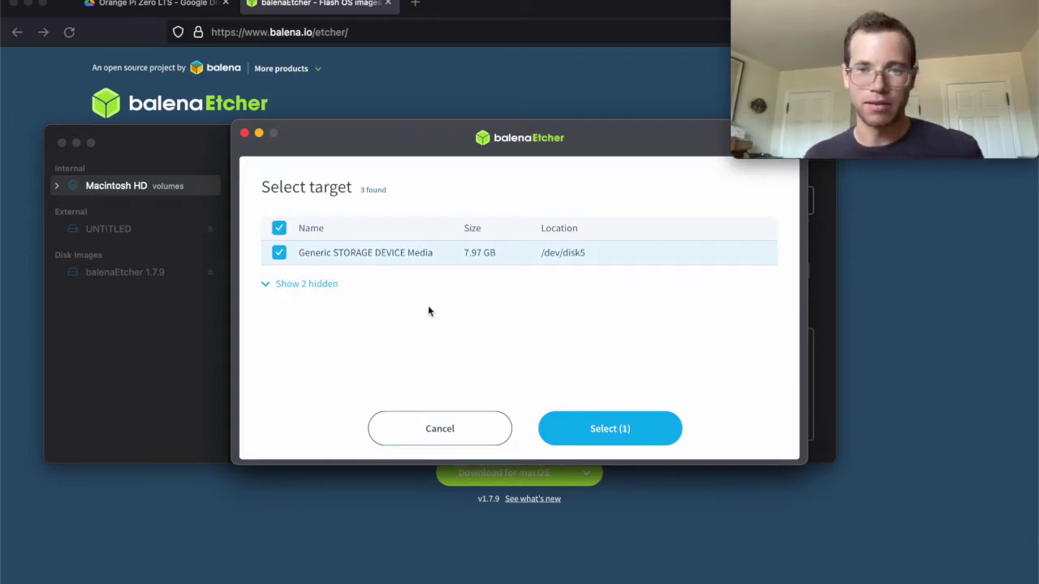
pyautogui.click(628, 423)
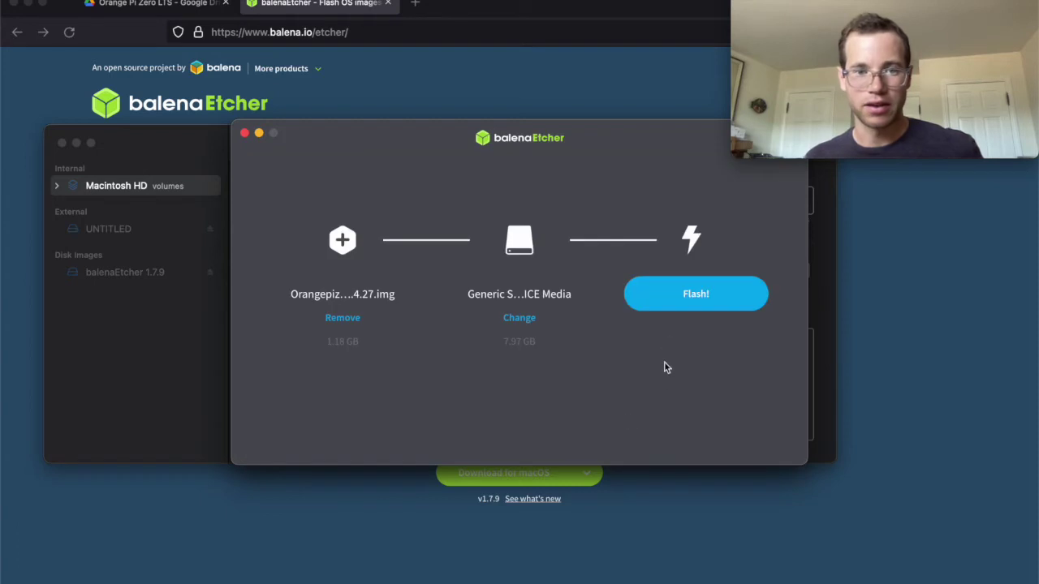
pyautogui.click(674, 308)
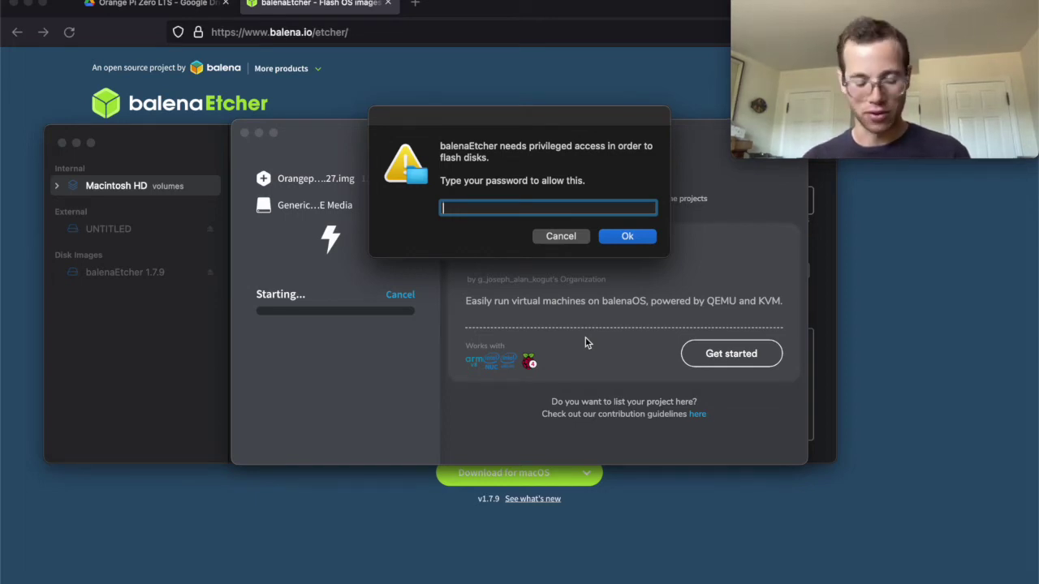
pyautogui.write('•••••')
pyautogui.press('Return')
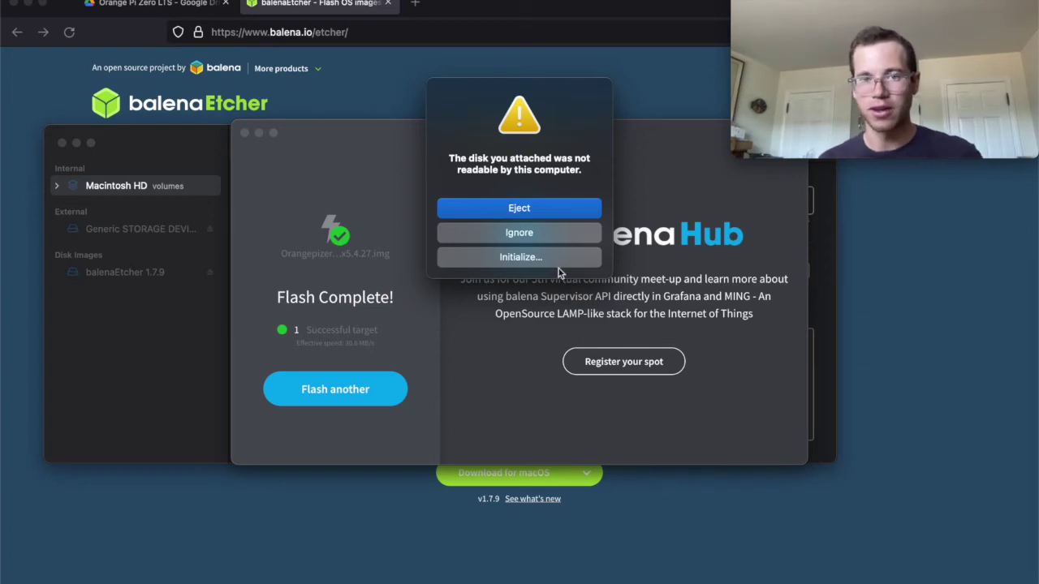
# - Choose Eject in the unreadable-disk alert for the flashed card
pyautogui.press('Return')
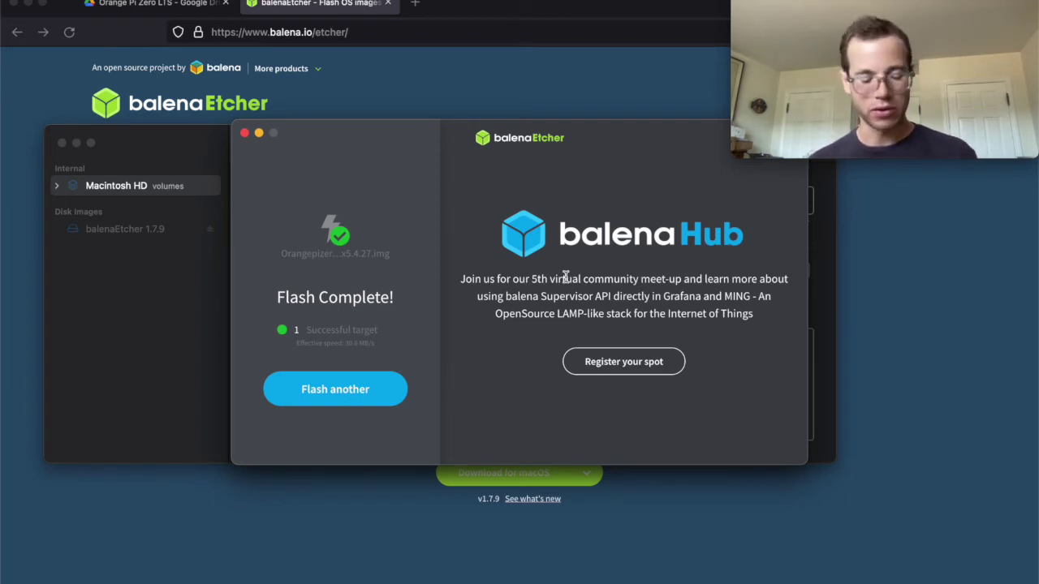
# - Open tplinkwifi.net in Chrome and log in with the router admin password
pyautogui.press('super+space')
pyautogui.write('chro')
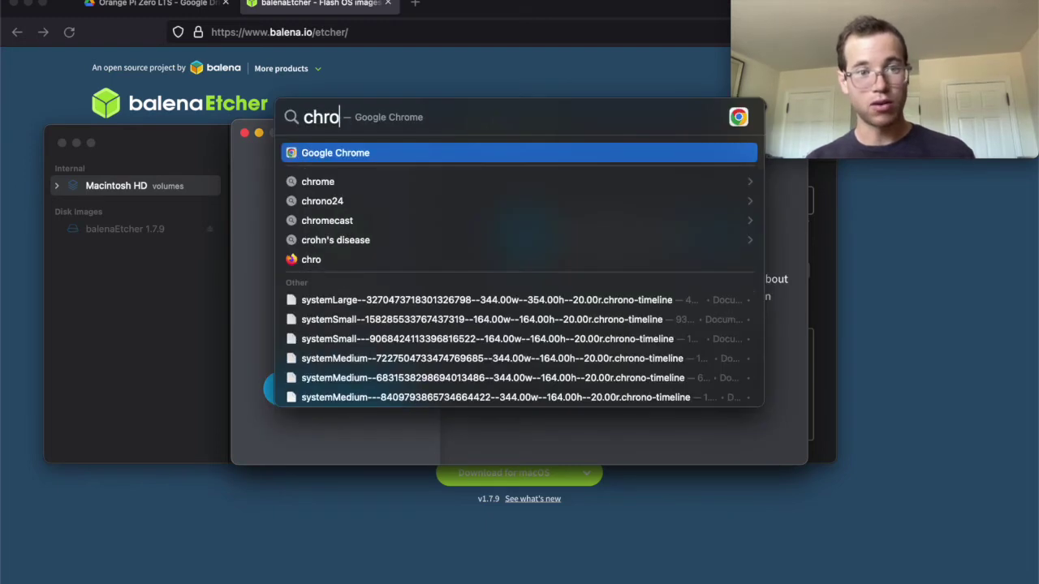
pyautogui.press('Return')
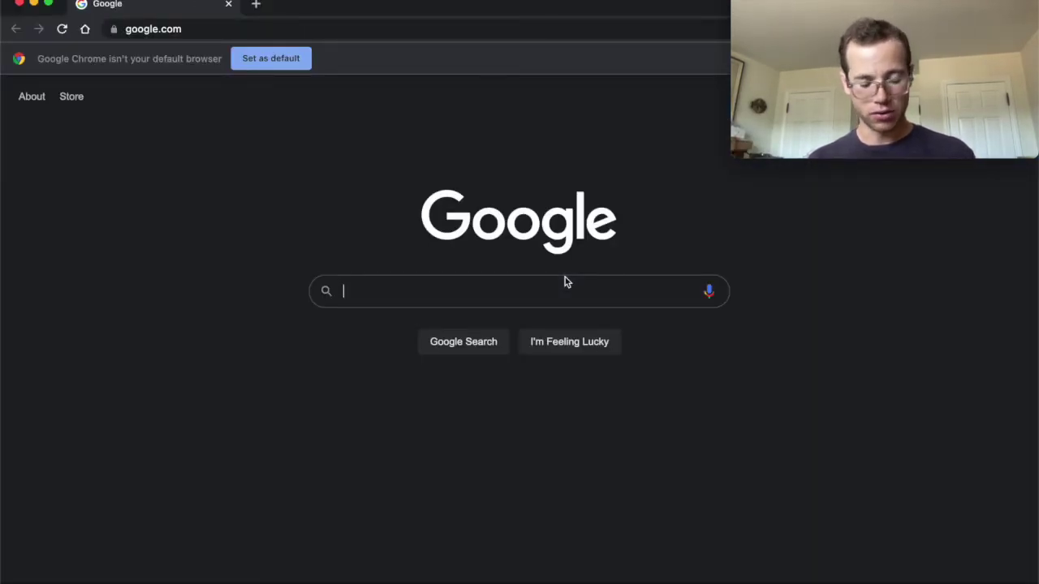
pyautogui.press('super+l')
pyautogui.write('tp')
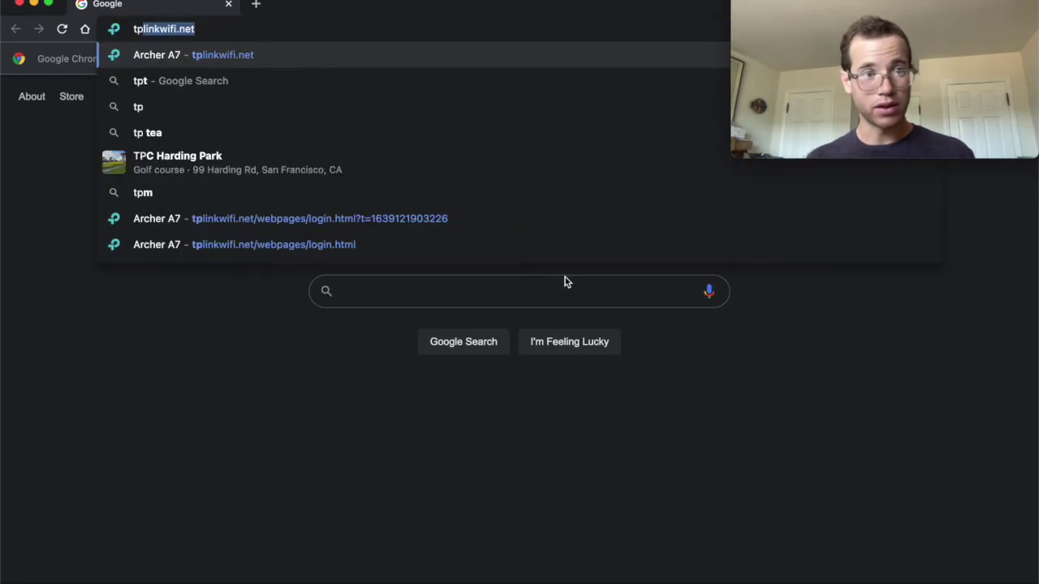
pyautogui.press('Return')
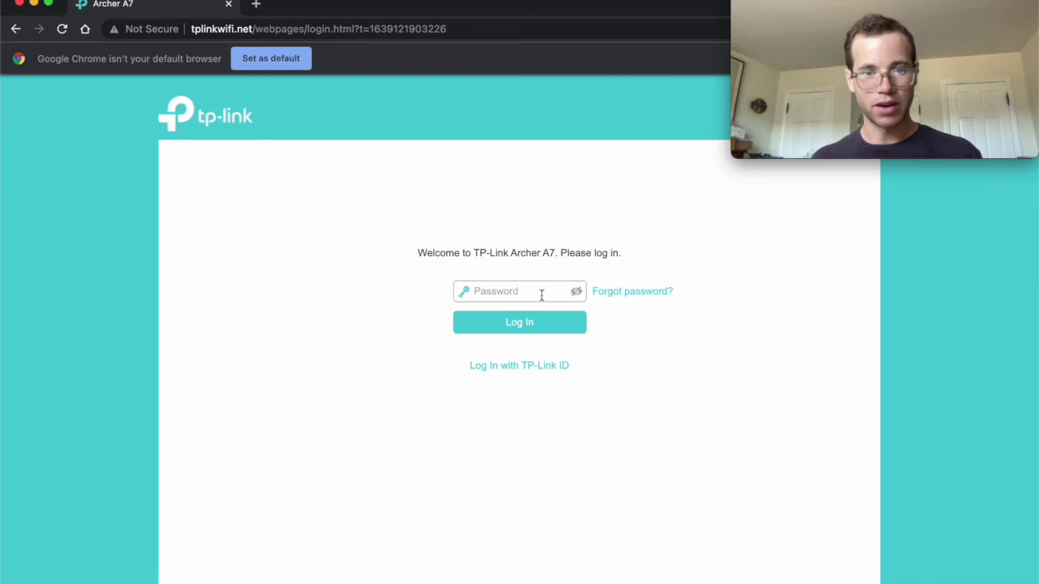
pyautogui.click(541, 295)
pyautogui.write('•••••')
pyautogui.press('Return')
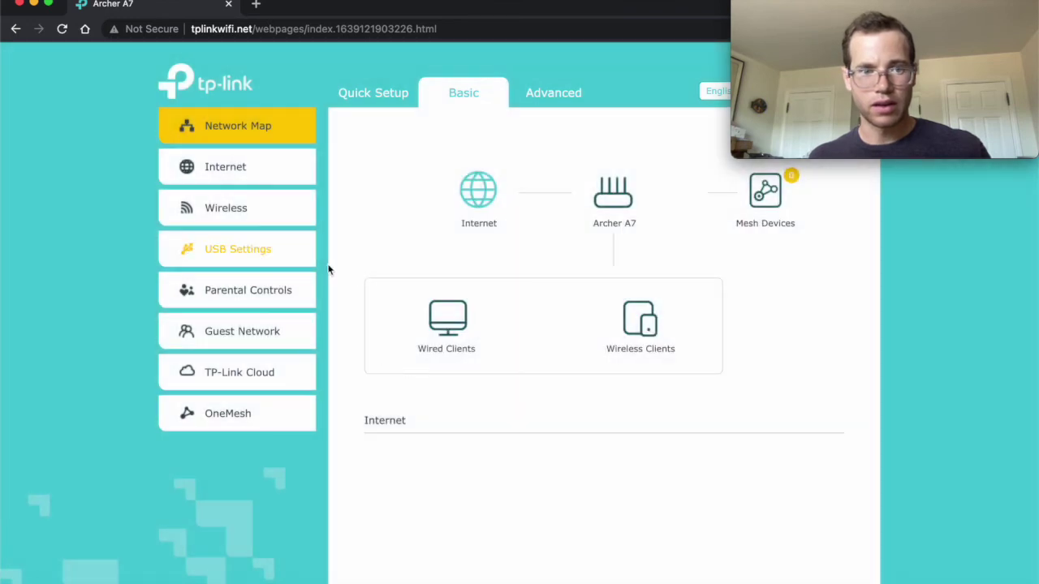
# - Show Wired Clients and pick out orangepizerolts at IP 192.168.0.166
pyautogui.click(451, 313)
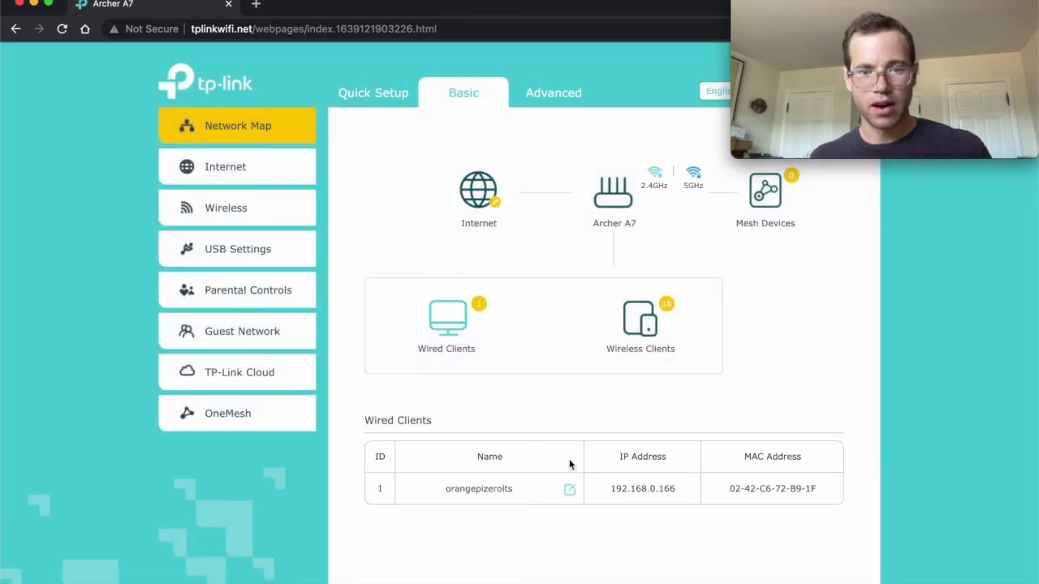
pyautogui.moveTo(517, 489); pyautogui.dragTo(430, 489)
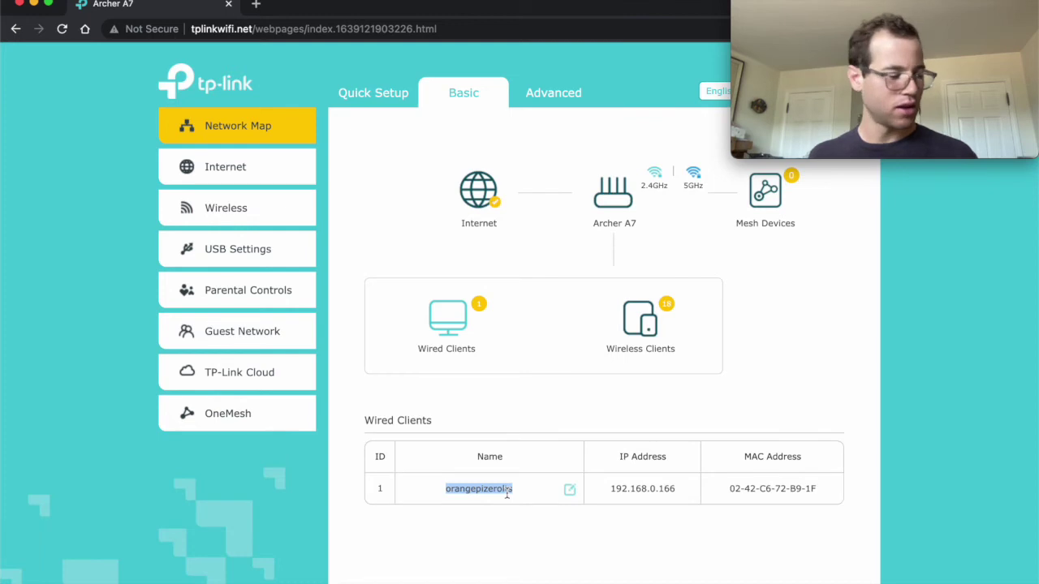
pyautogui.click(507, 492)
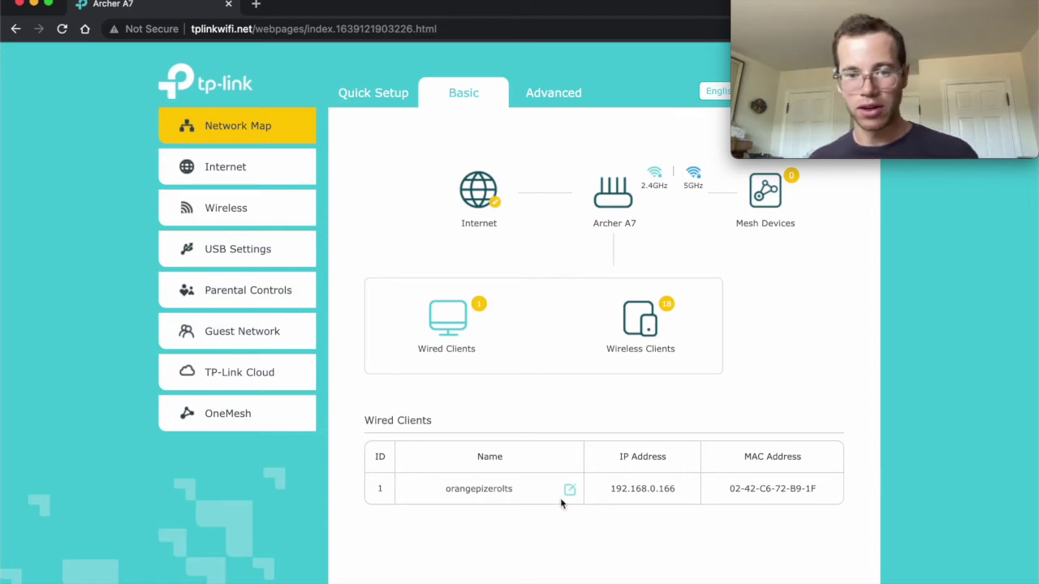
pyautogui.moveTo(672, 488); pyautogui.dragTo(606, 490)
pyautogui.press('super+c')
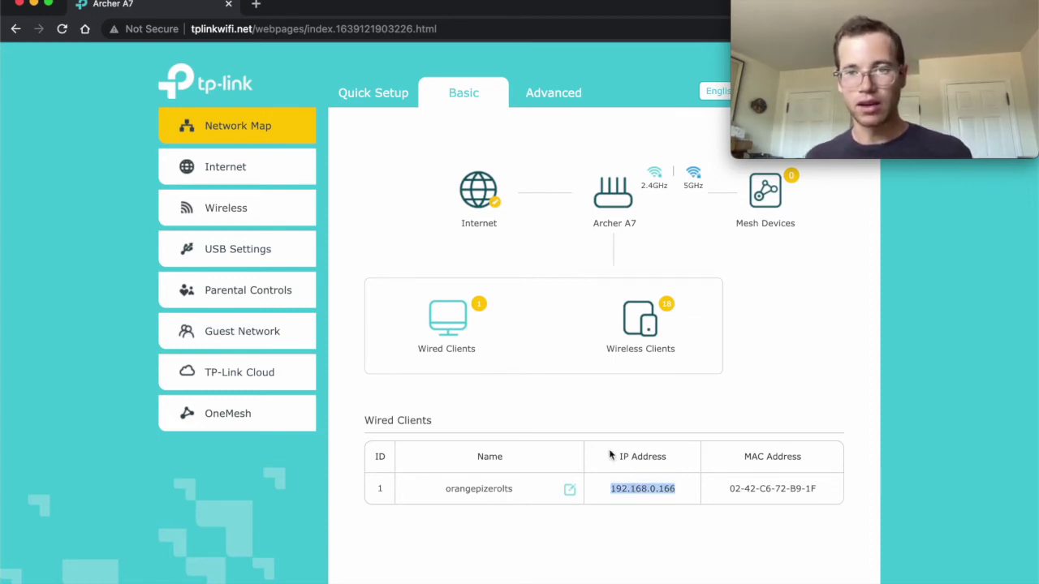
pyautogui.press('super+Tab')
pyautogui.press('Escape')
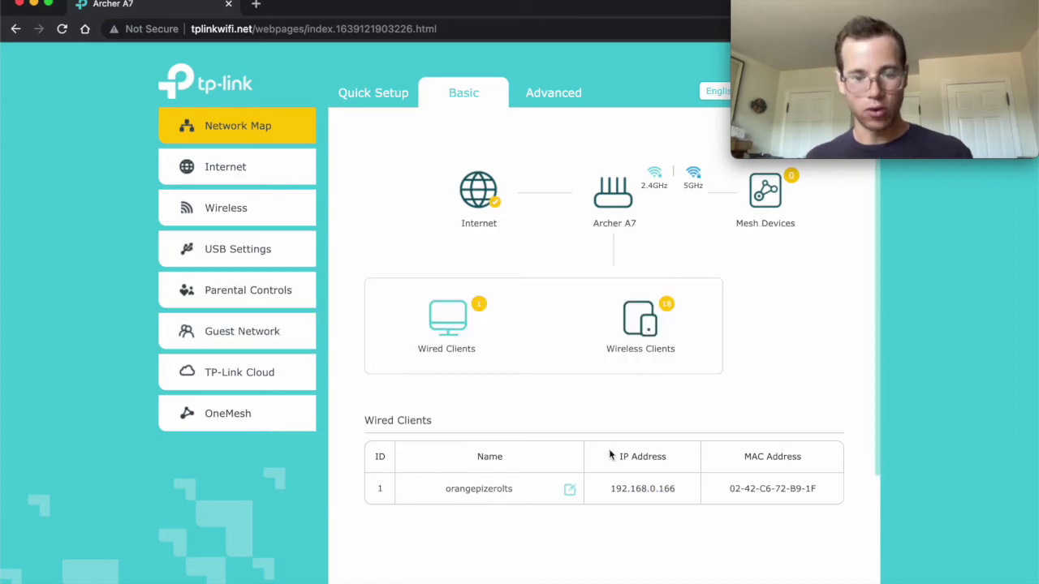
pyautogui.press('super+space')
# - Launch Terminal with enlarged text, then bring the browser windows back to the front
pyautogui.write('ter')
pyautogui.press('Return')
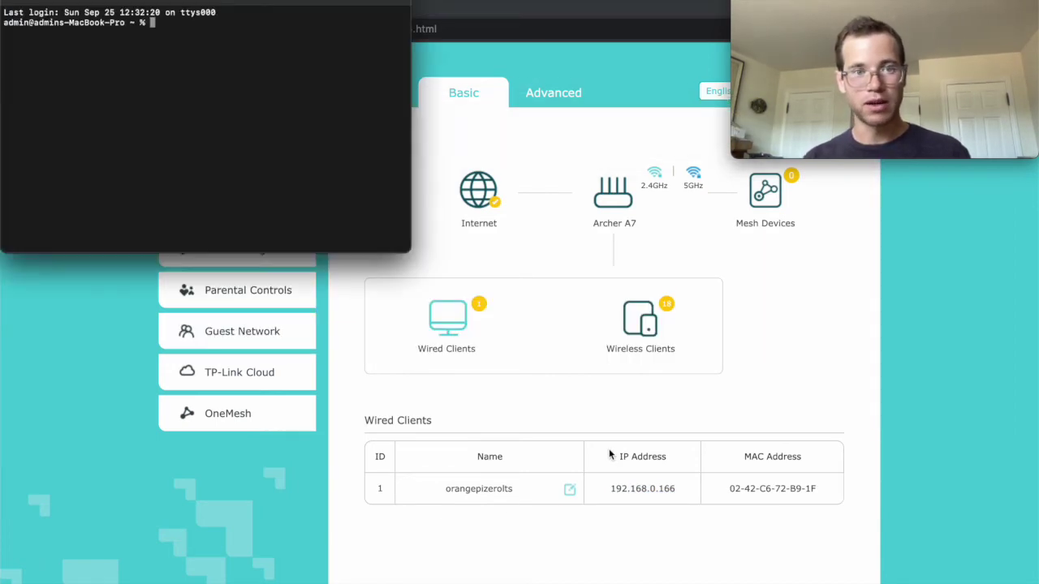
pyautogui.press('super+equal')
pyautogui.press('super+equal')
pyautogui.press('super+equal')
pyautogui.press('super+equal')
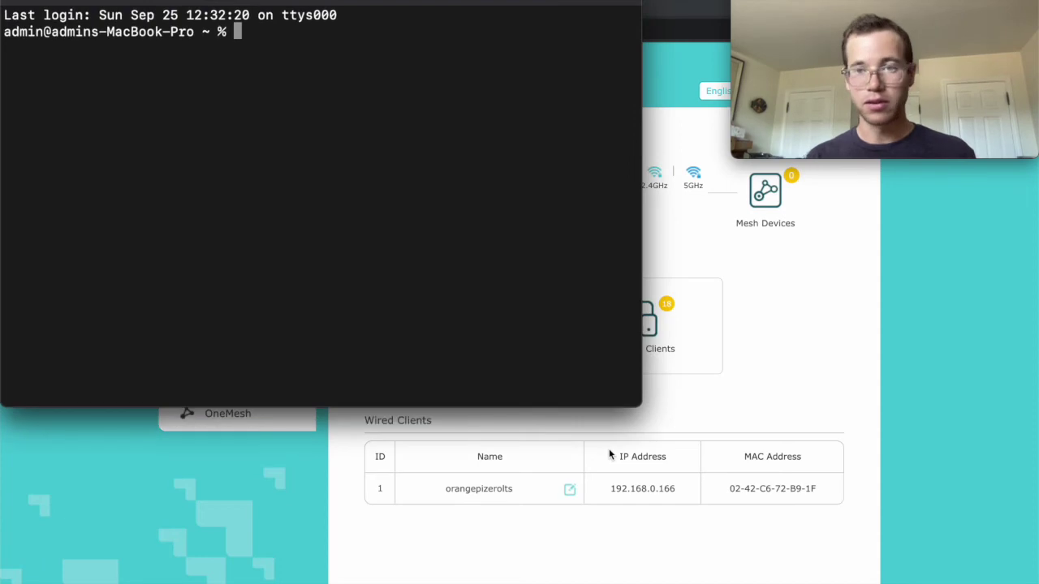
pyautogui.click(674, 11)
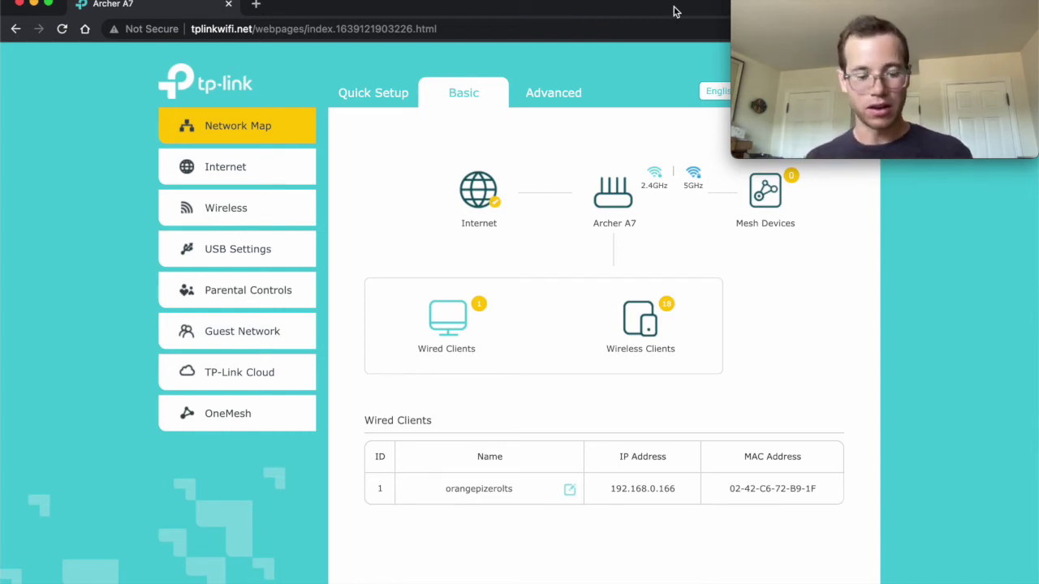
pyautogui.press('super+Tab')
pyautogui.press('super+Tab')
pyautogui.press('super+Tab')
pyautogui.press('super+Tab')
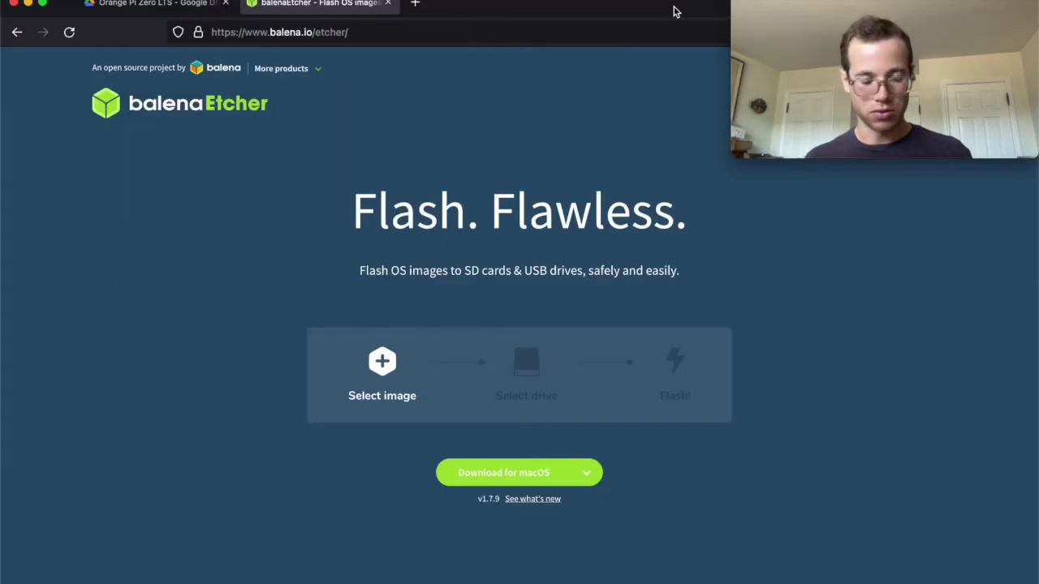
# - Google 'ubuntu orangepi credentials' in a new tab, review results, then return to Terminal
pyautogui.press('super+t')
pyautogui.write('ubuntu ')
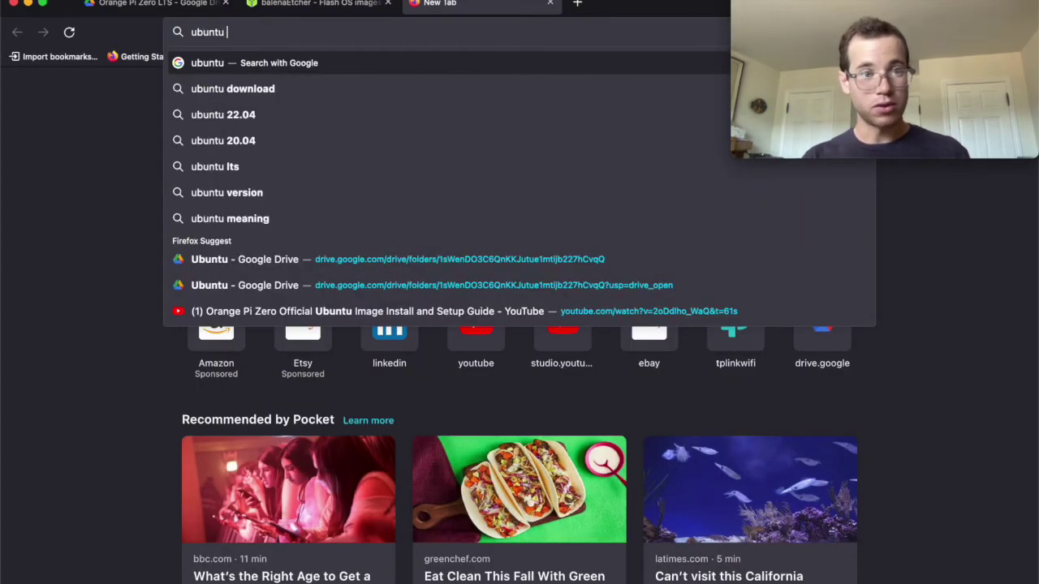
pyautogui.write('orangepi cre')
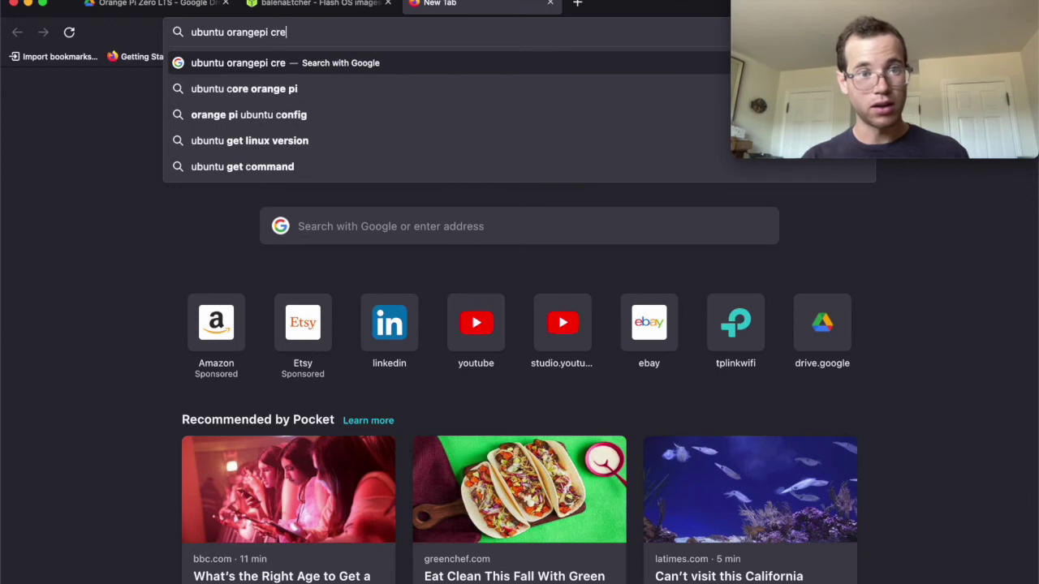
pyautogui.write('dentials')
pyautogui.press('Return')
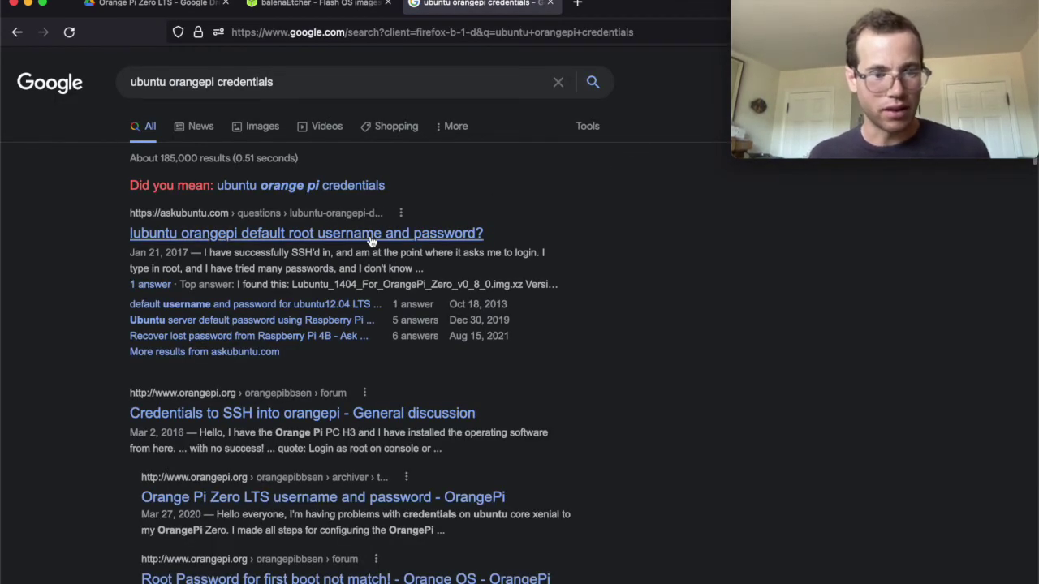
pyautogui.scroll(-1, 370, 240)
pyautogui.scroll(1, 370, 240)
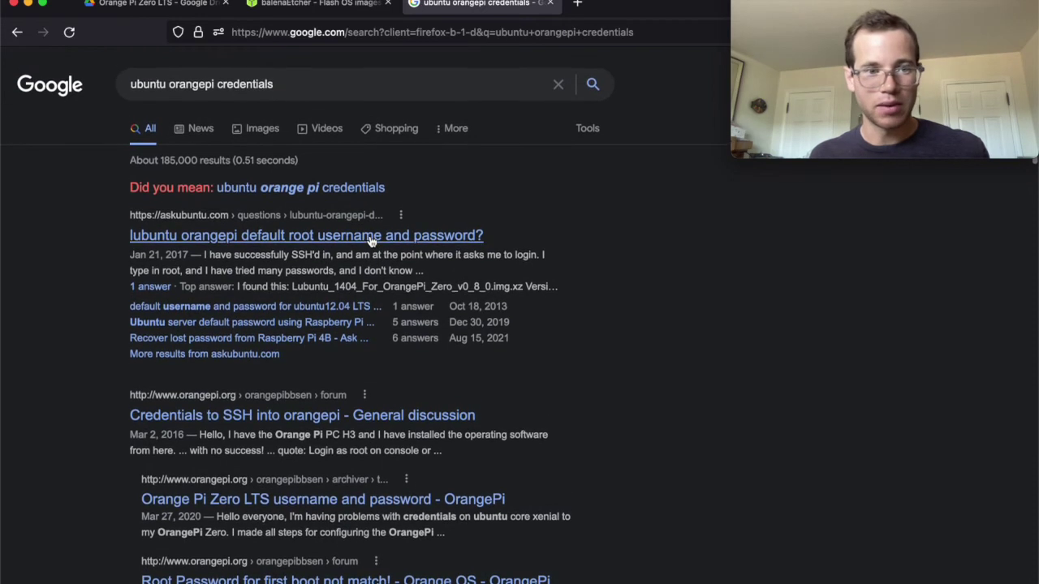
pyautogui.scroll(-1, 370, 241)
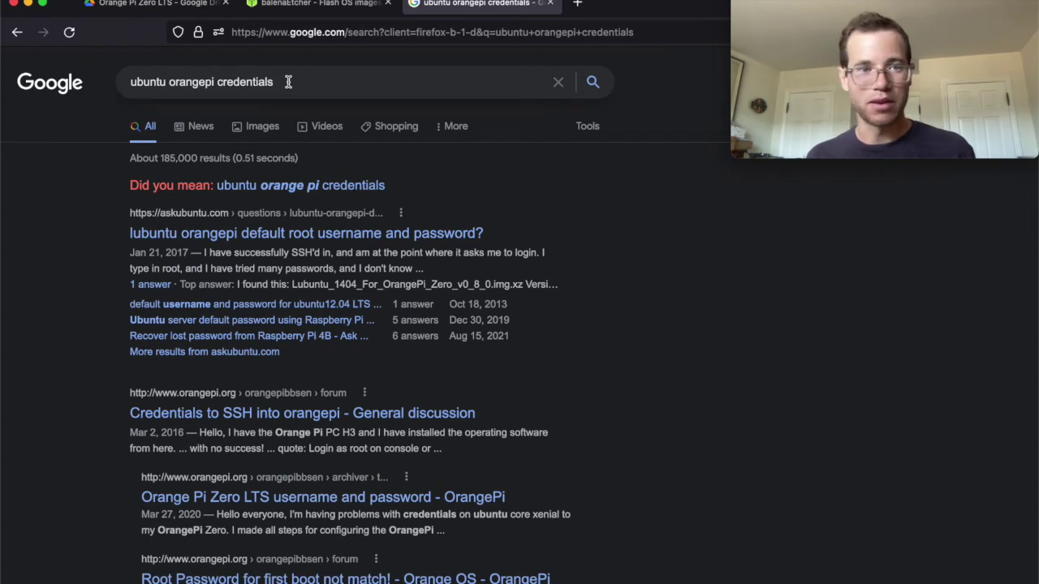
pyautogui.moveTo(288, 82); pyautogui.dragTo(179, 82)
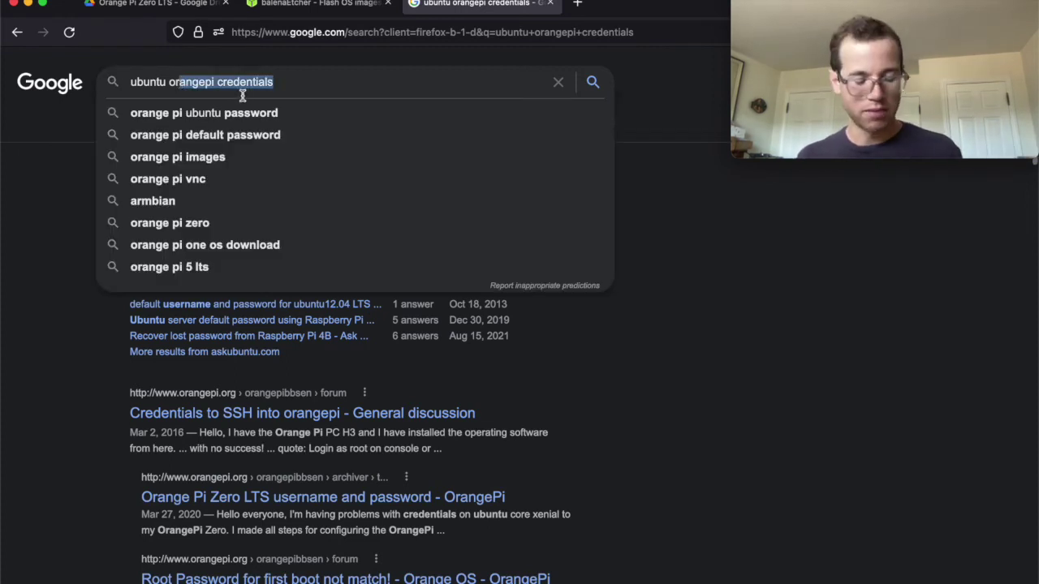
pyautogui.press('super+Tab')
pyautogui.click(345, 269)
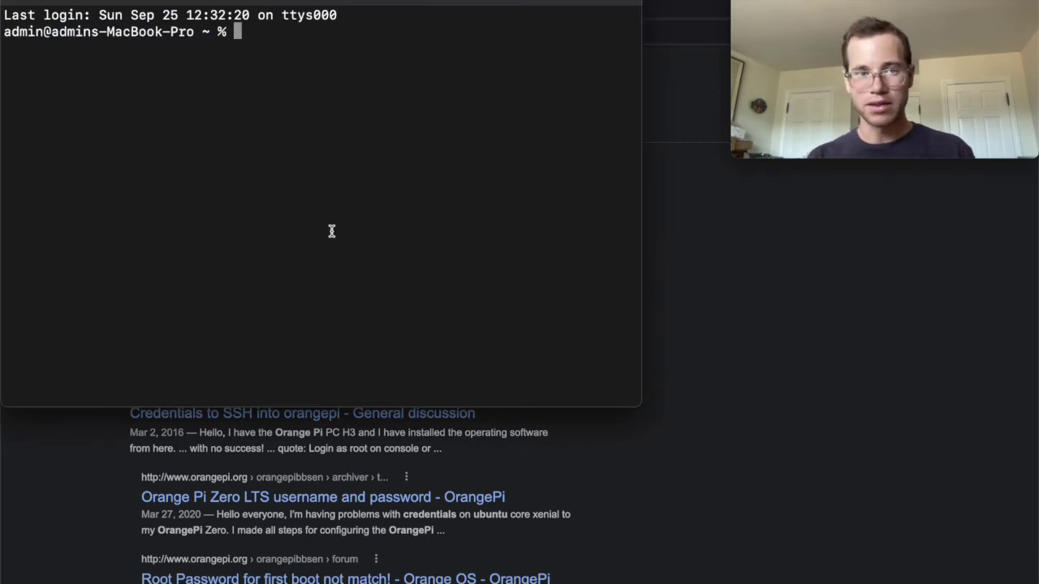
pyautogui.write('shh')
pyautogui.press('BackSpace')
pyautogui.press('BackSpace')
pyautogui.write('sh')
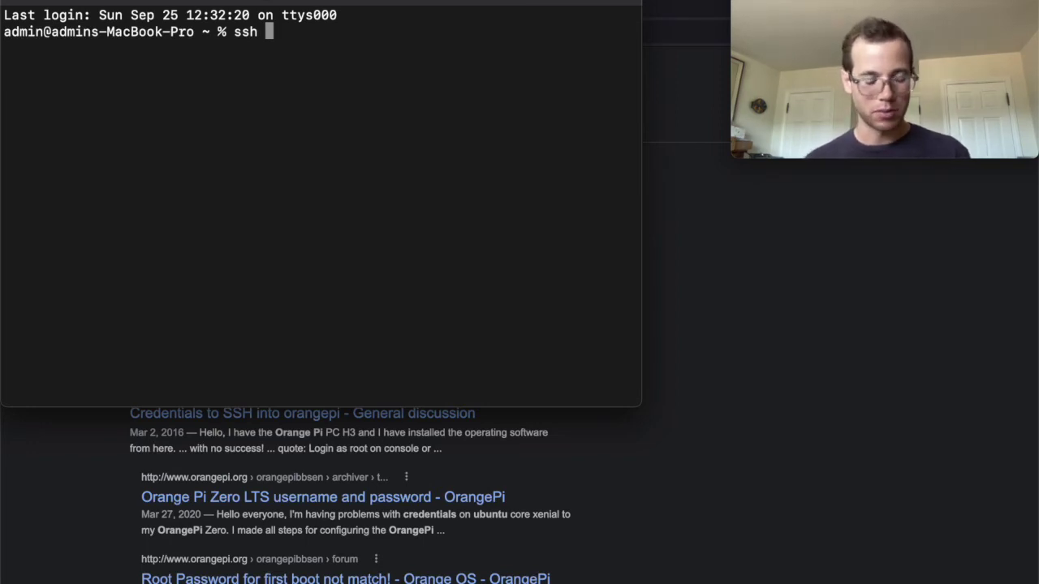
pyautogui.write('root@')
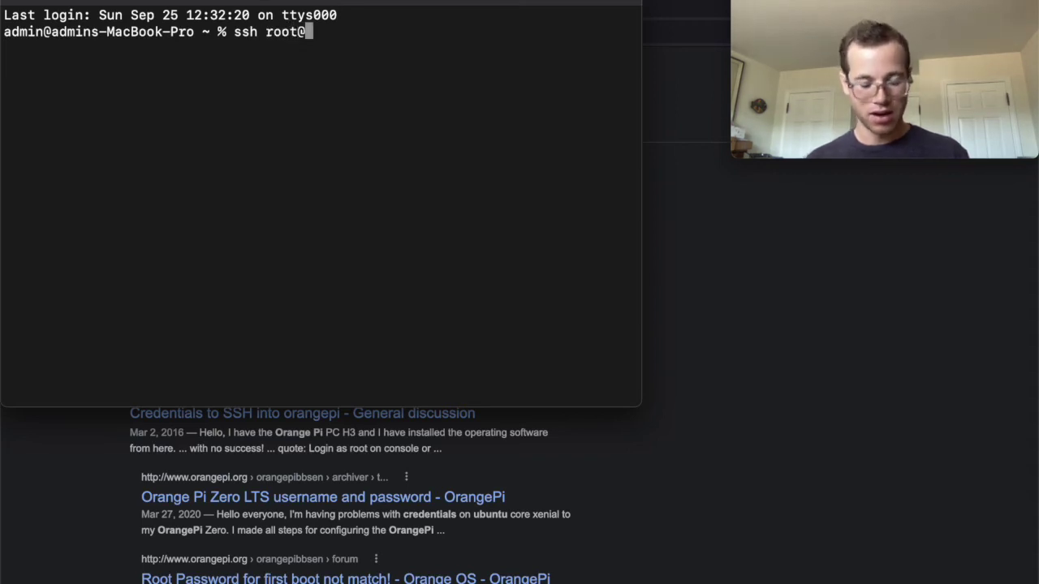
pyautogui.press('super+v')
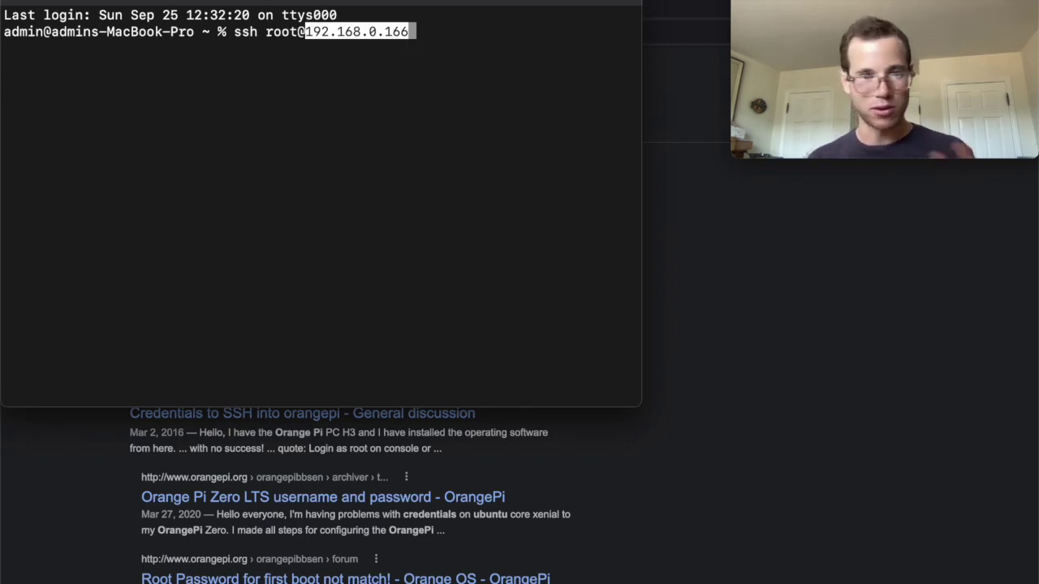
pyautogui.press('Return')
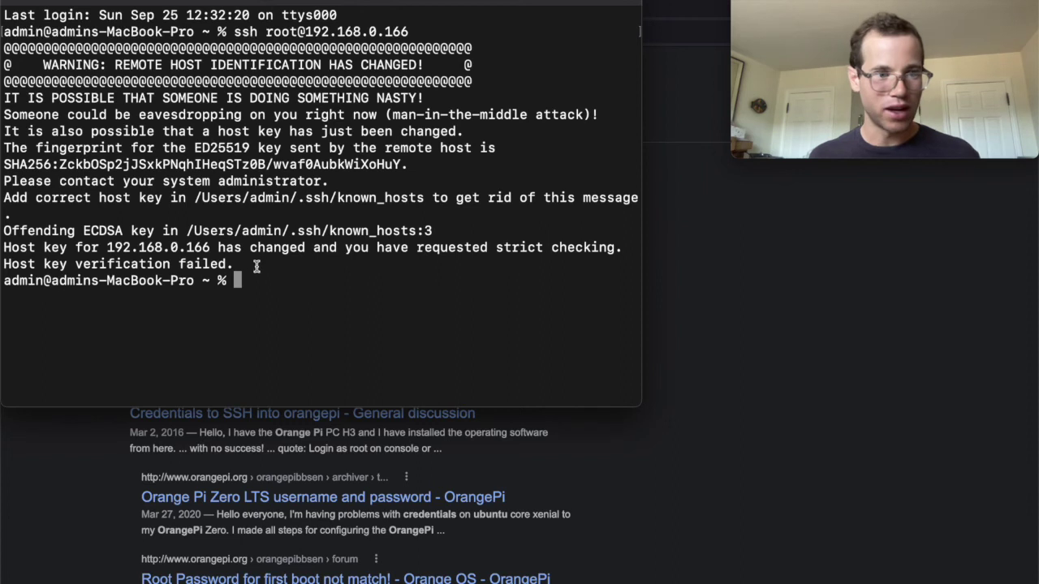
pyautogui.moveTo(237, 264); pyautogui.dragTo(3, 266)
pyautogui.press('super+c')
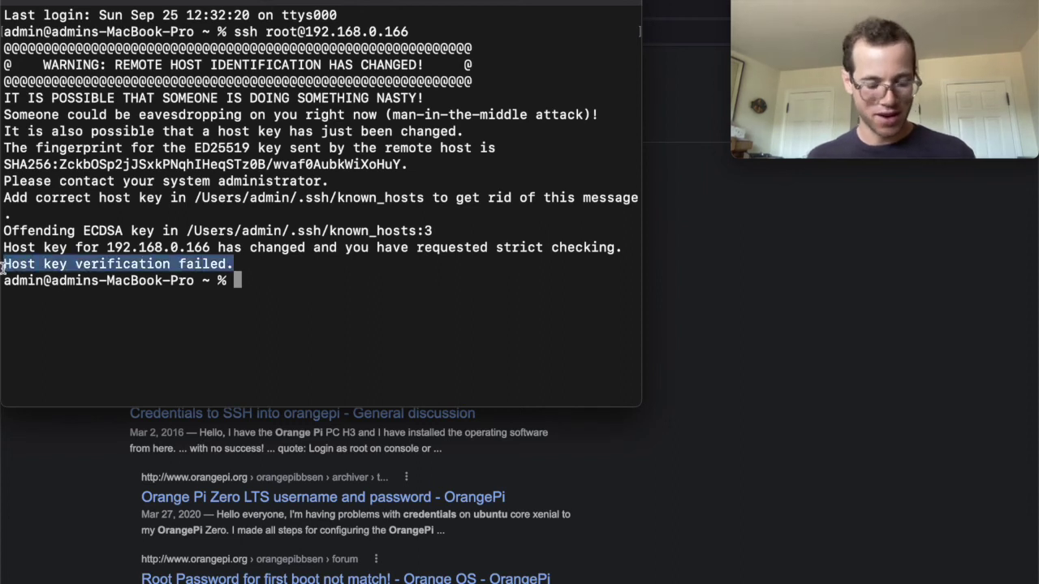
pyautogui.press('super+Tab')
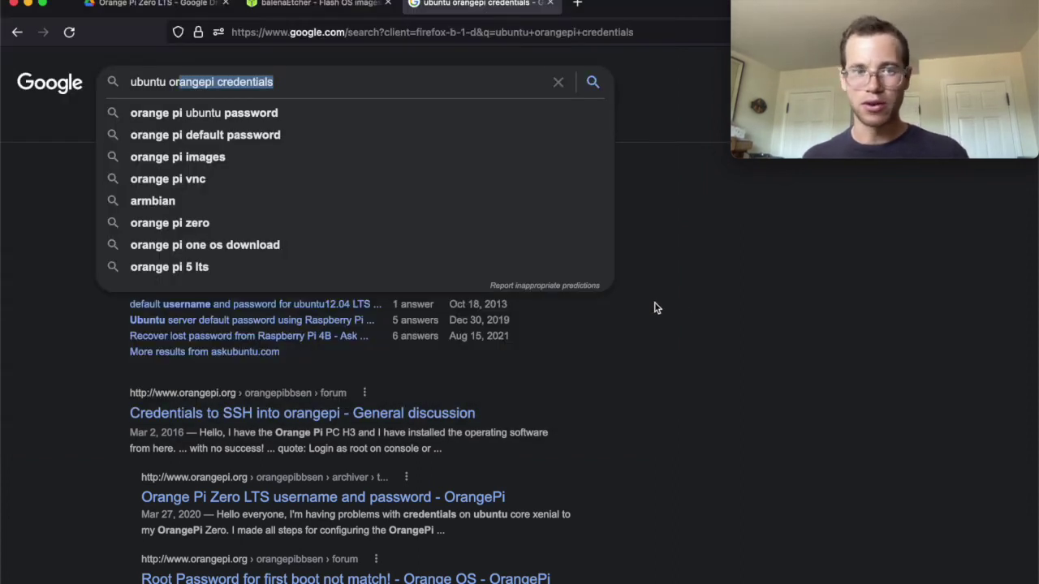
# - Google the 'Host key verification failed' error and read the Ask Ubuntu answer suggesting ssh-keygen -R
pyautogui.press('super+v')
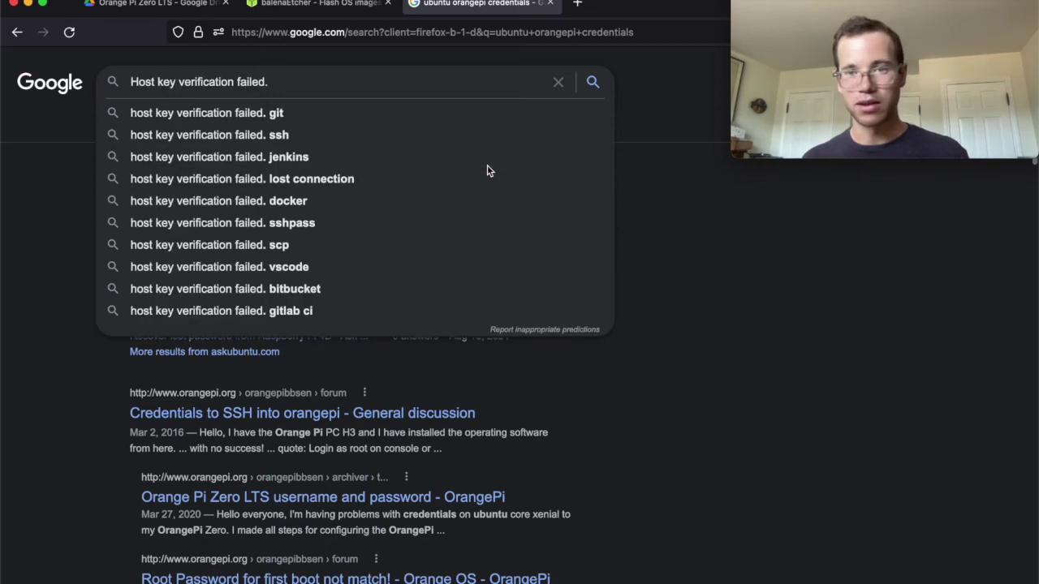
pyautogui.press('Return')
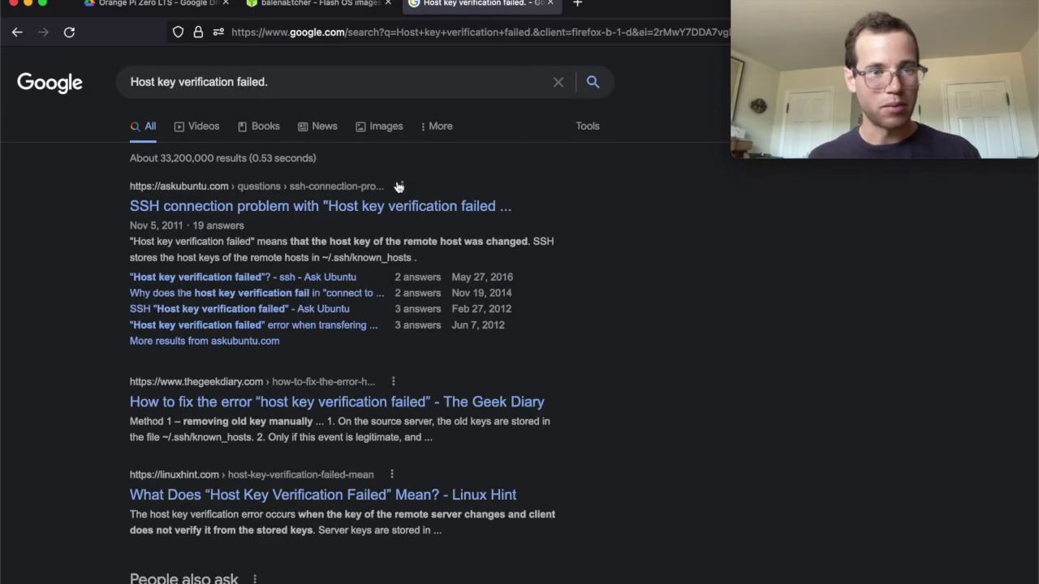
pyautogui.click(397, 207)
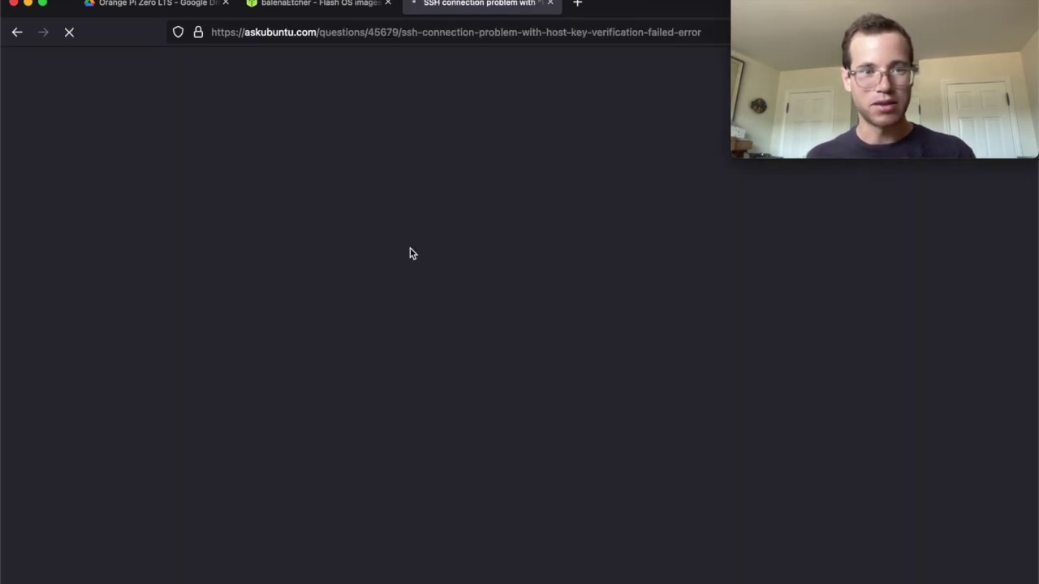
pyautogui.scroll(-10, 453, 299)
pyautogui.scroll(-5, 453, 300)
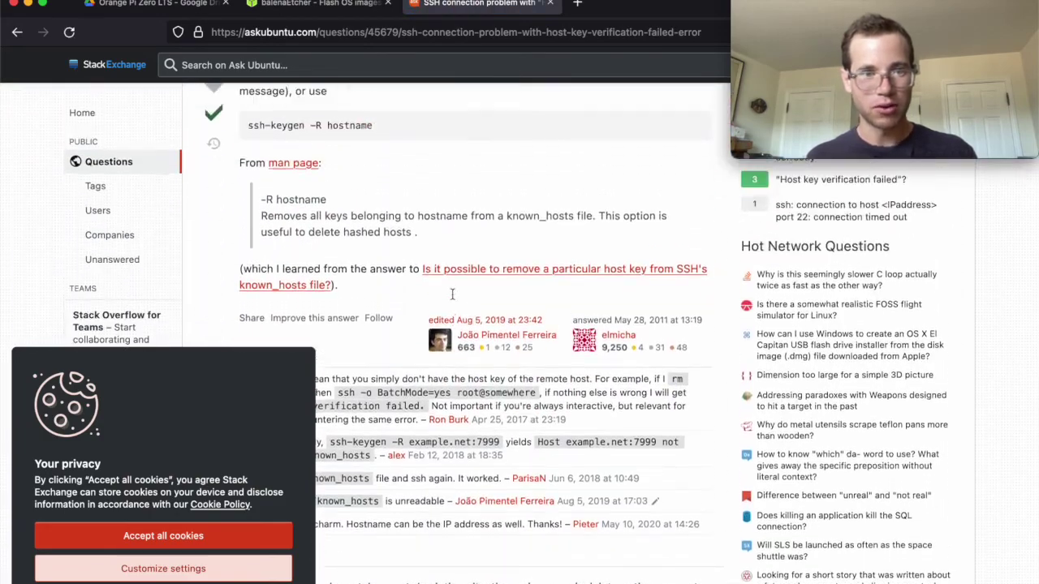
pyautogui.scroll(2, 453, 300)
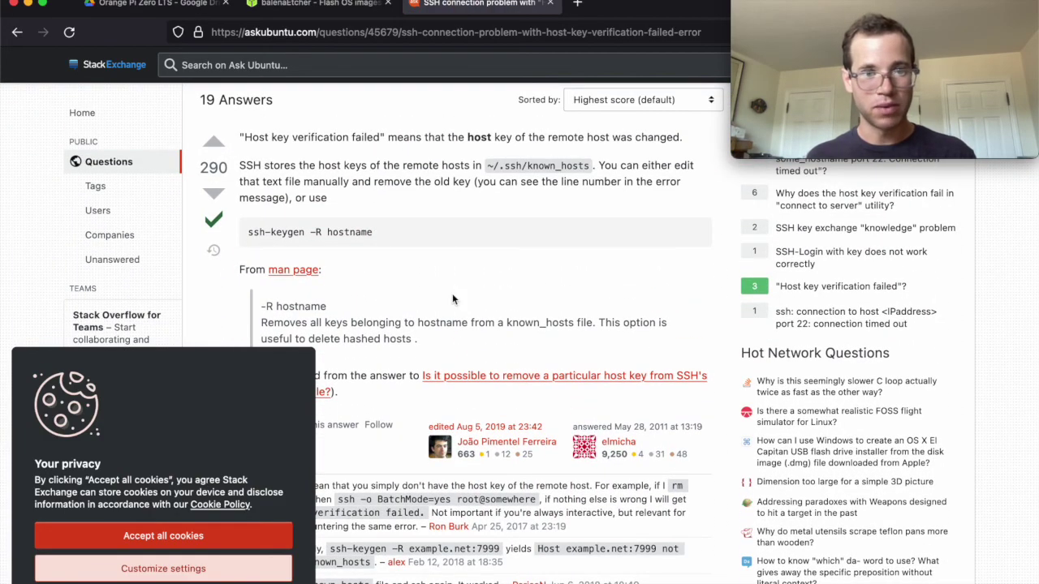
pyautogui.scroll(10, 452, 293)
pyautogui.press('super+Tab')
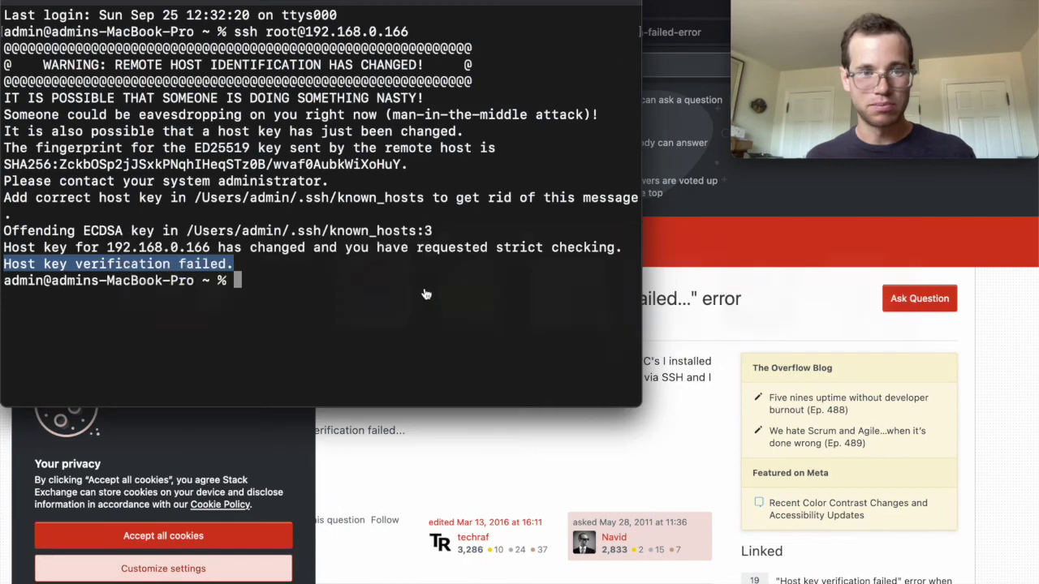
# - Change into /Users/admin/.ssh and list all its files with ls -a
pyautogui.click(383, 292)
pyautogui.write('cd ')
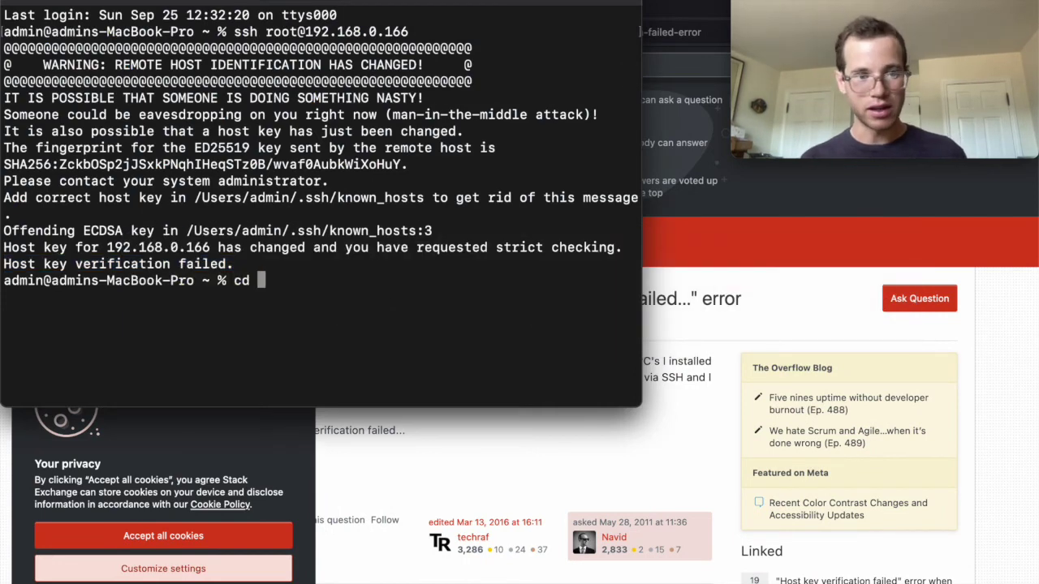
pyautogui.write('/usr/')
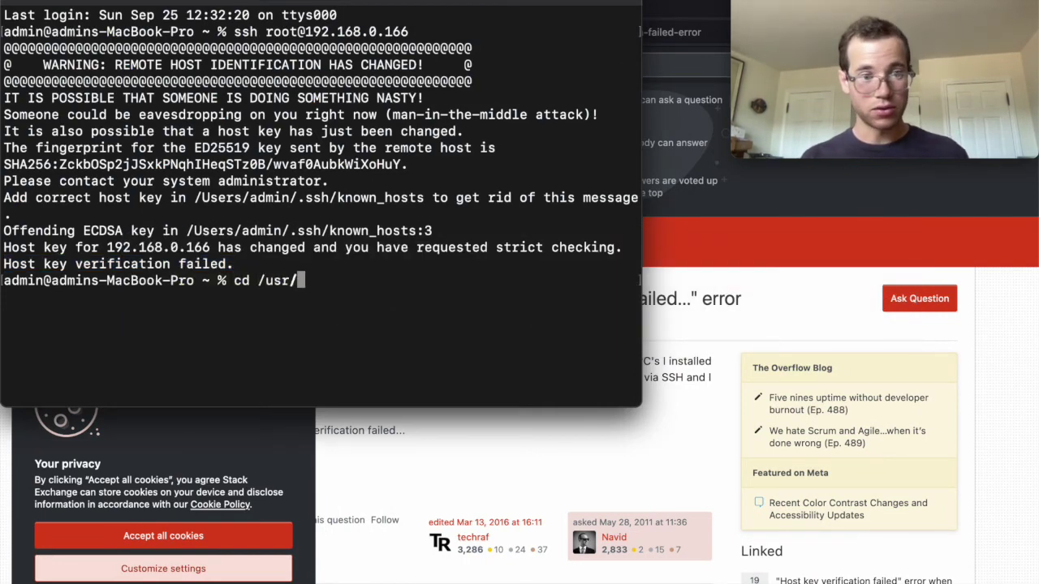
pyautogui.press('BackSpace')
pyautogui.press('BackSpace')
pyautogui.press('BackSpace')
pyautogui.press('BackSpace')
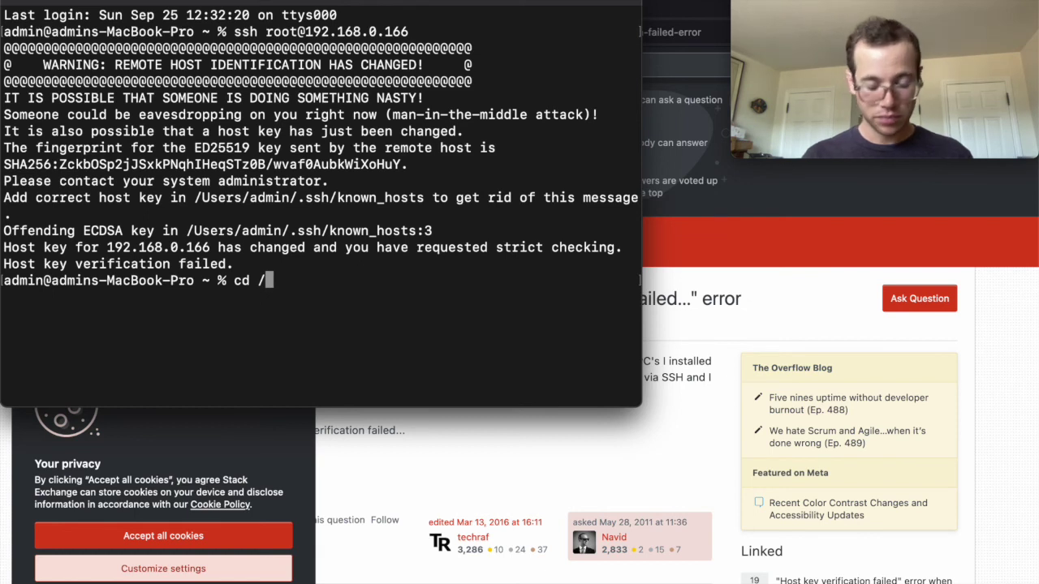
pyautogui.write('Users/admin/')
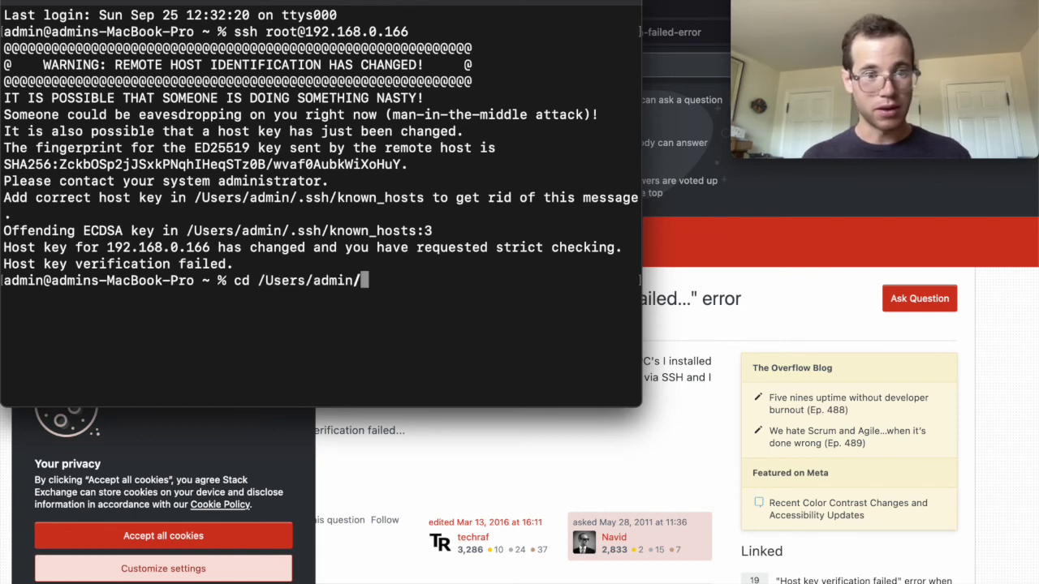
pyautogui.write('.ssh/')
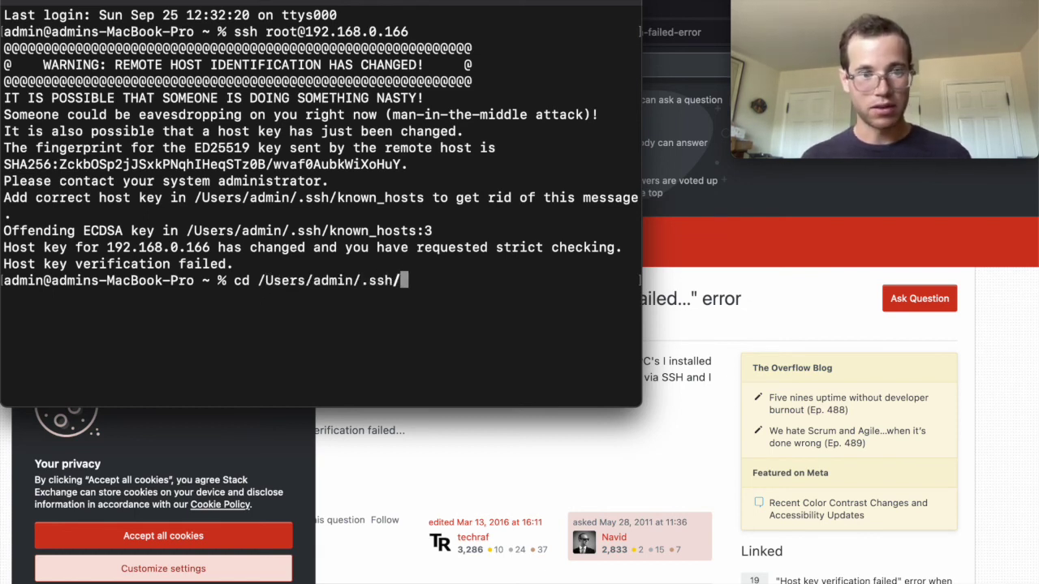
pyautogui.press('Return')
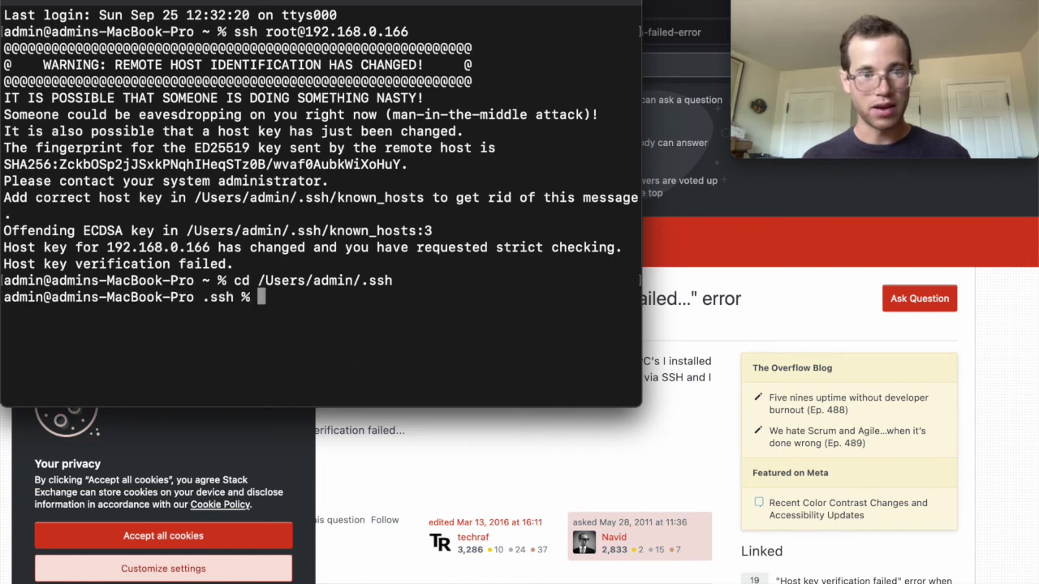
pyautogui.write('ls -a')
pyautogui.press('Return')
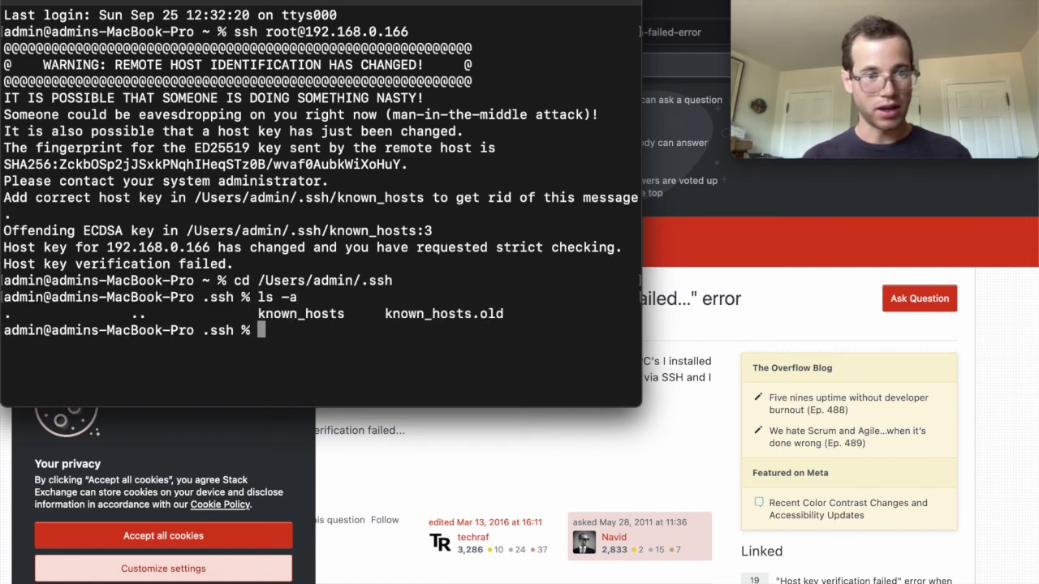
# - Delete known_hosts and known_hosts.old with rm -r, then confirm with ls
pyautogui.write('rm -r k')
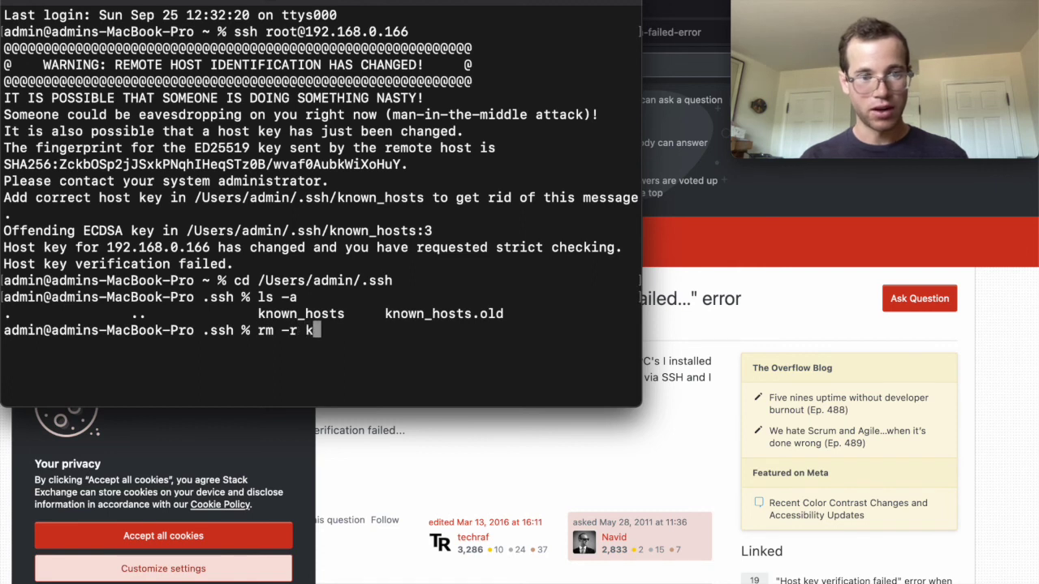
pyautogui.press('Tab')
pyautogui.write('kn')
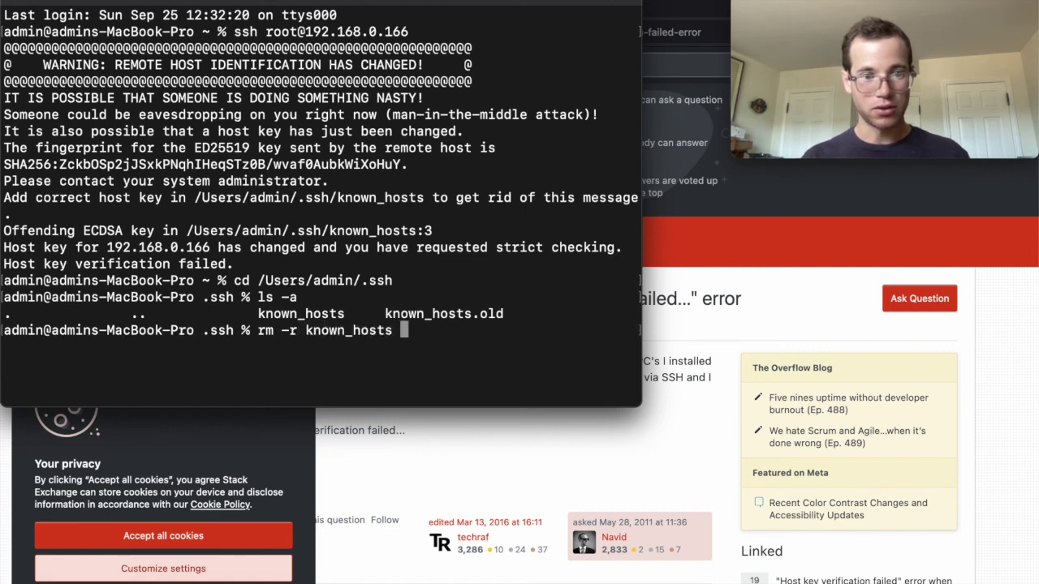
pyautogui.press('Tab')
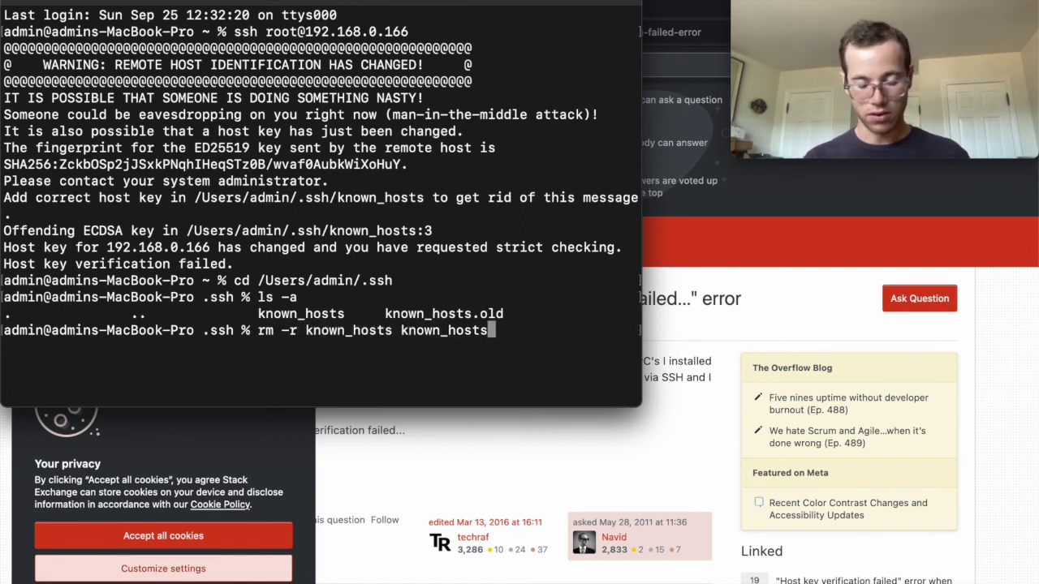
pyautogui.write('.old')
pyautogui.press('Return')
pyautogui.write('ls')
pyautogui.press('Return')
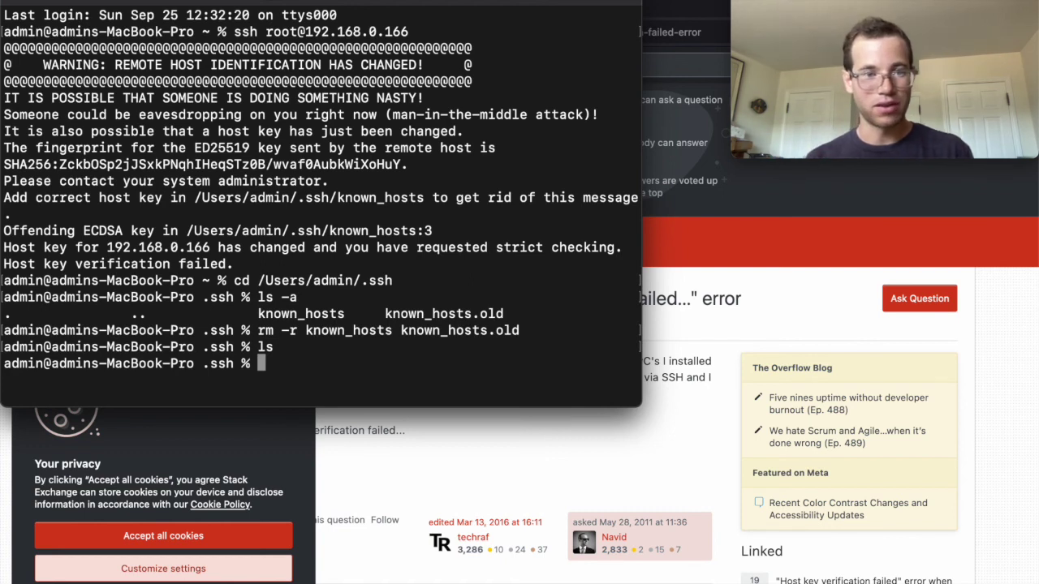
pyautogui.press('Up')
pyautogui.press('Up')
pyautogui.press('Up')
pyautogui.press('Up')
pyautogui.press('Up')
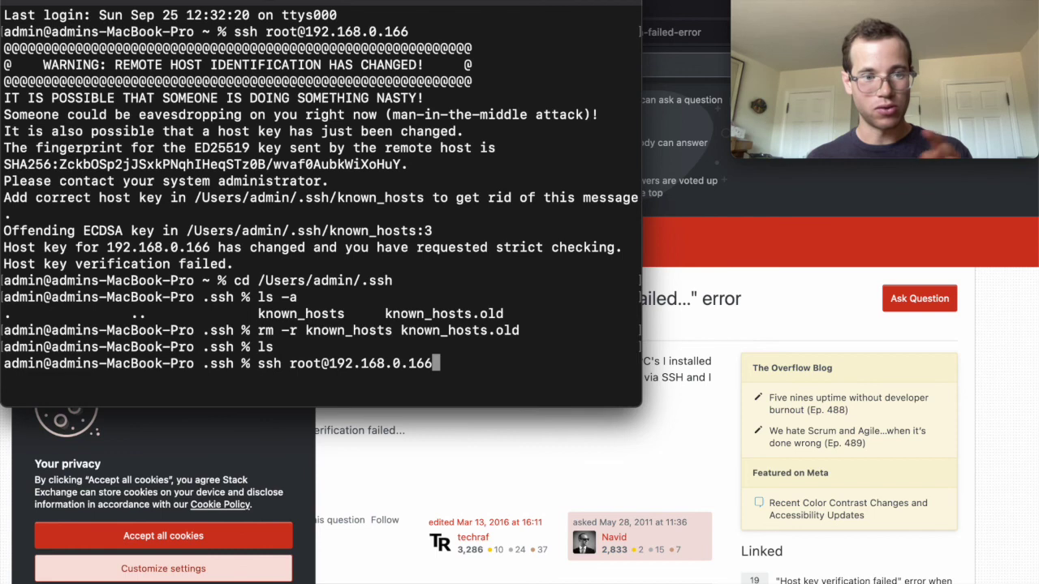
pyautogui.press('Return')
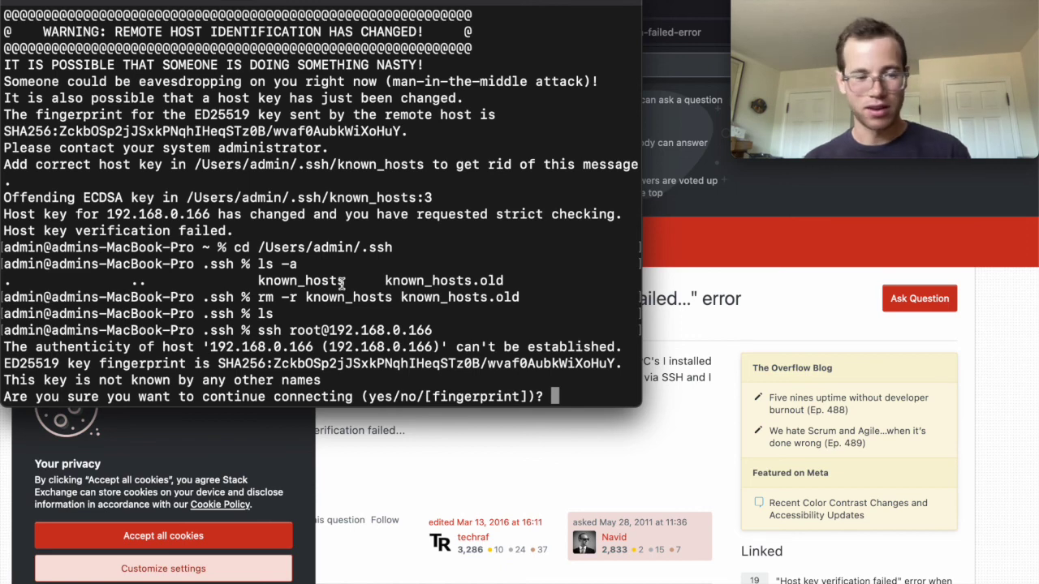
pyautogui.write('yes')
pyautogui.press('Return')
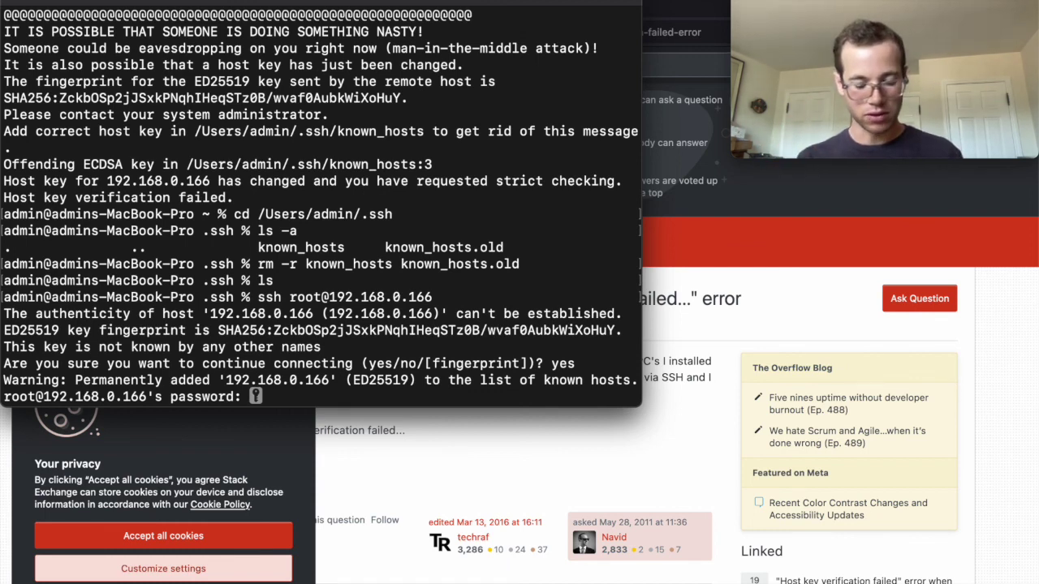
pyautogui.press('Return')
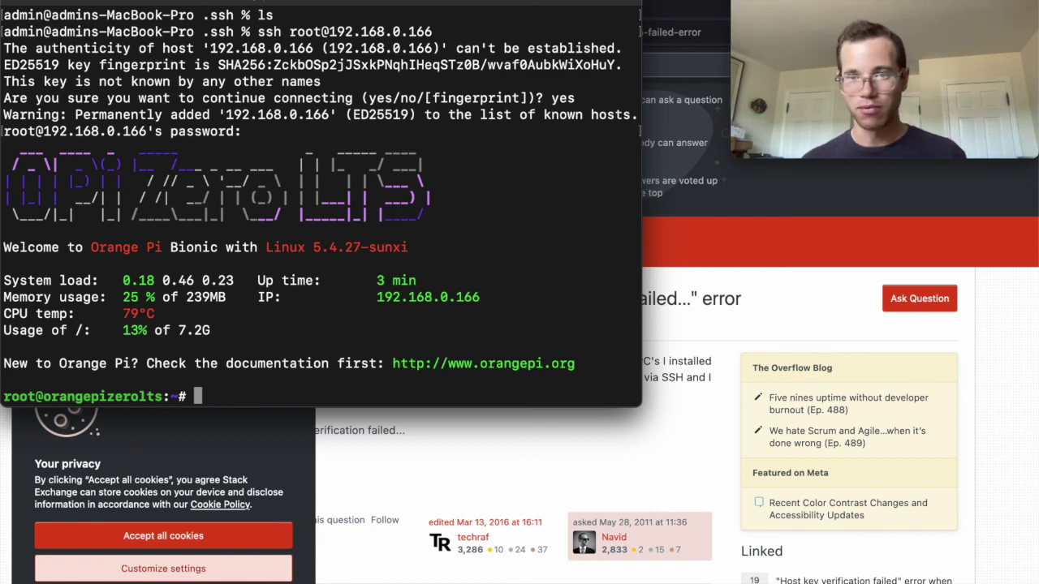
# - Ping google.com from the board and stop after 5 replies with 0% packet loss
pyautogui.write('ping ')
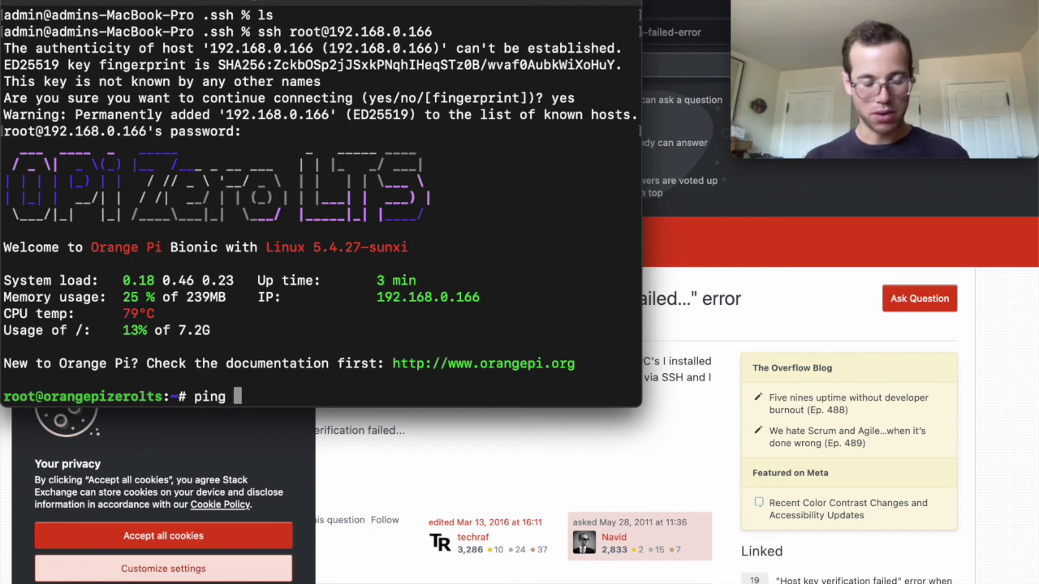
pyautogui.write('google.com')
pyautogui.press('Return')
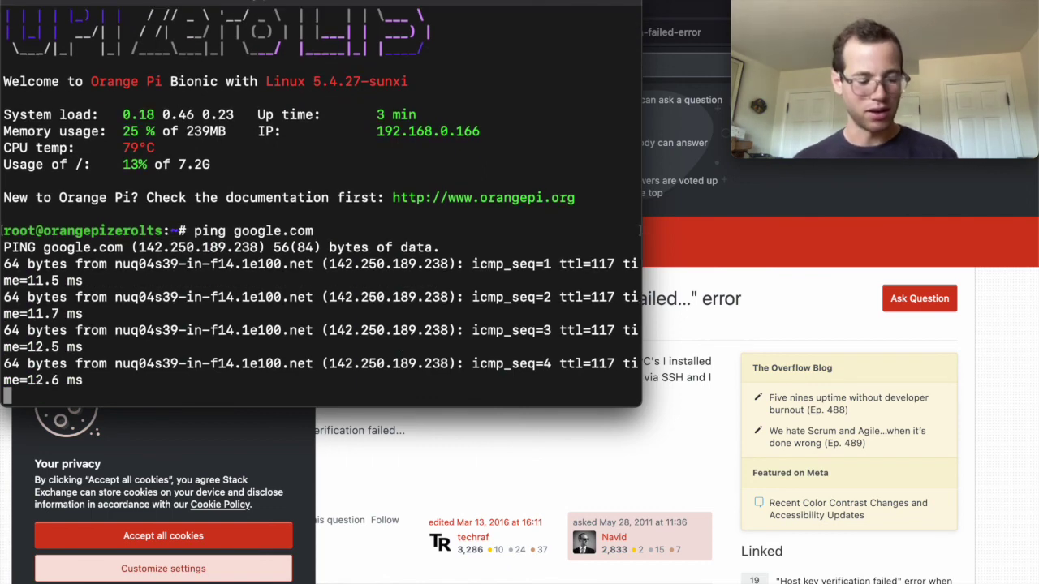
pyautogui.hotkey('ctrl', 'c')
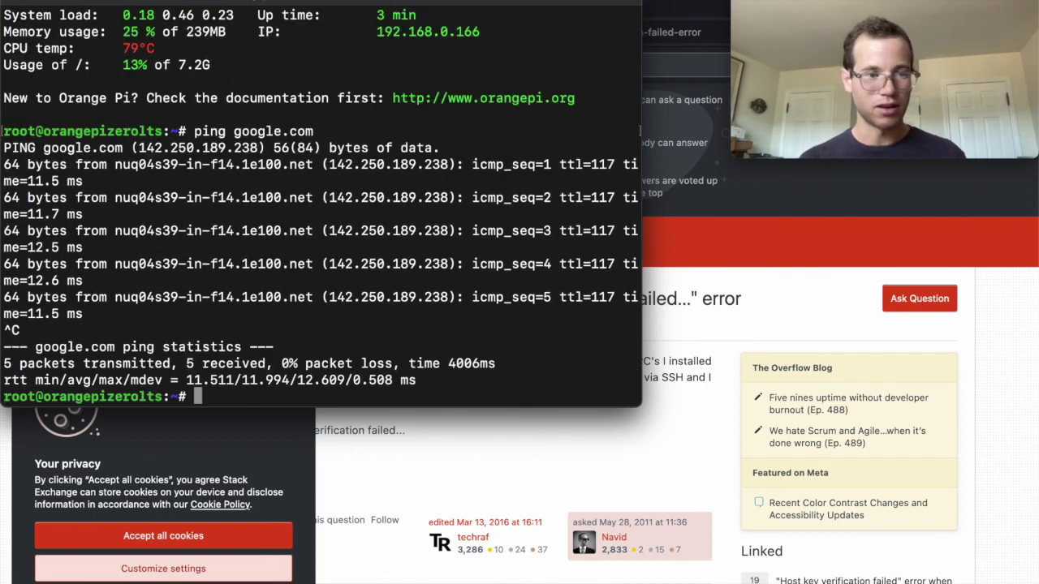